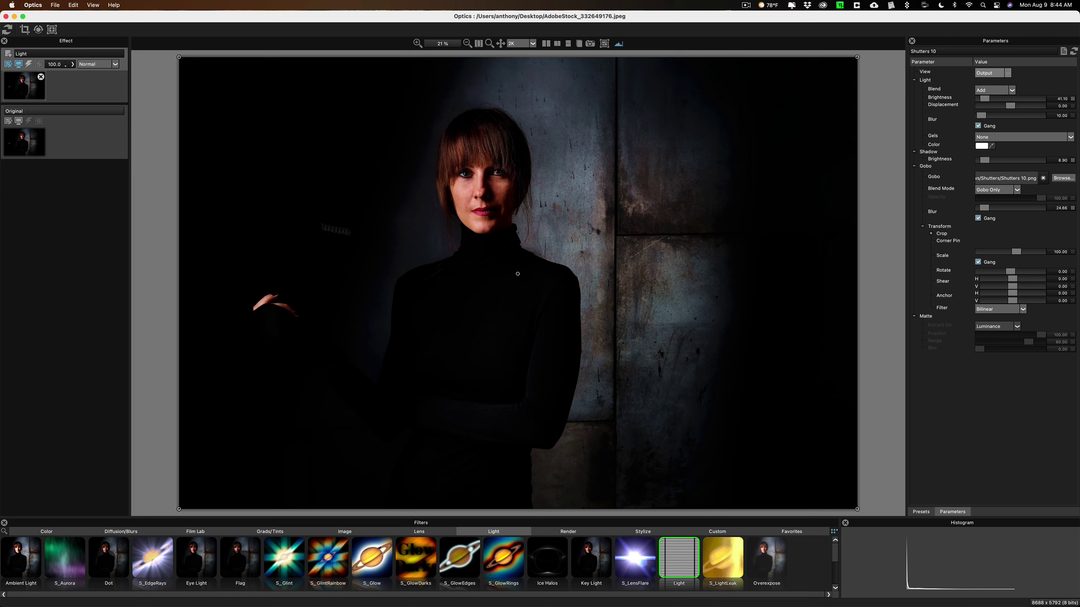
Turn on the Light effect's shutter gobo pattern over the dark portrait
{"action": "left_click", "coordinate": [29, 65]}
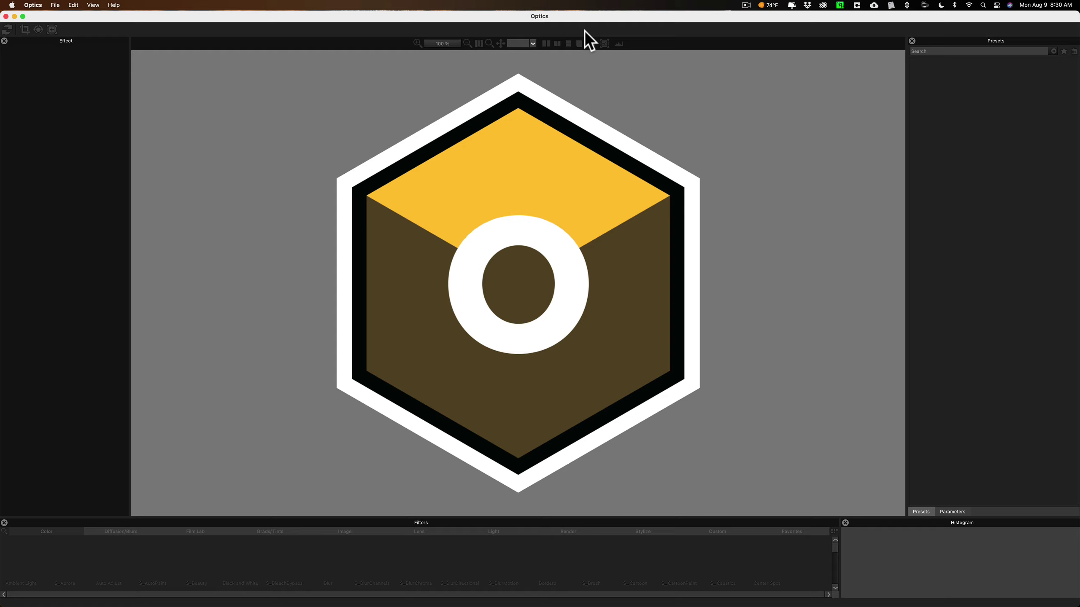
Open the Unsplash portrait jpg from the Desktop
{"action": "left_click", "coordinate": [55, 5]}
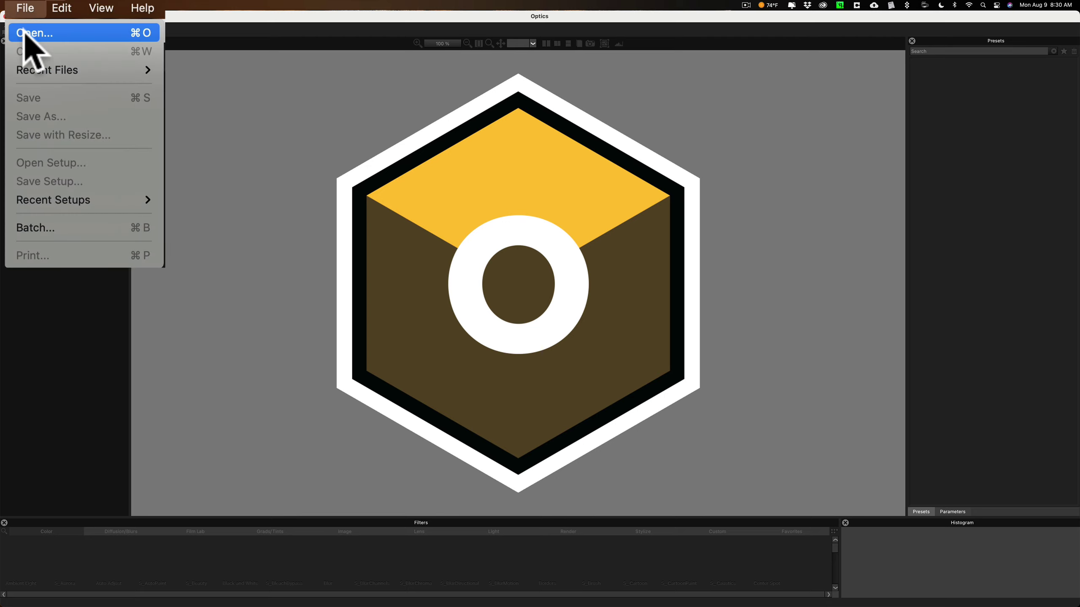
{"action": "left_click", "coordinate": [32, 34]}
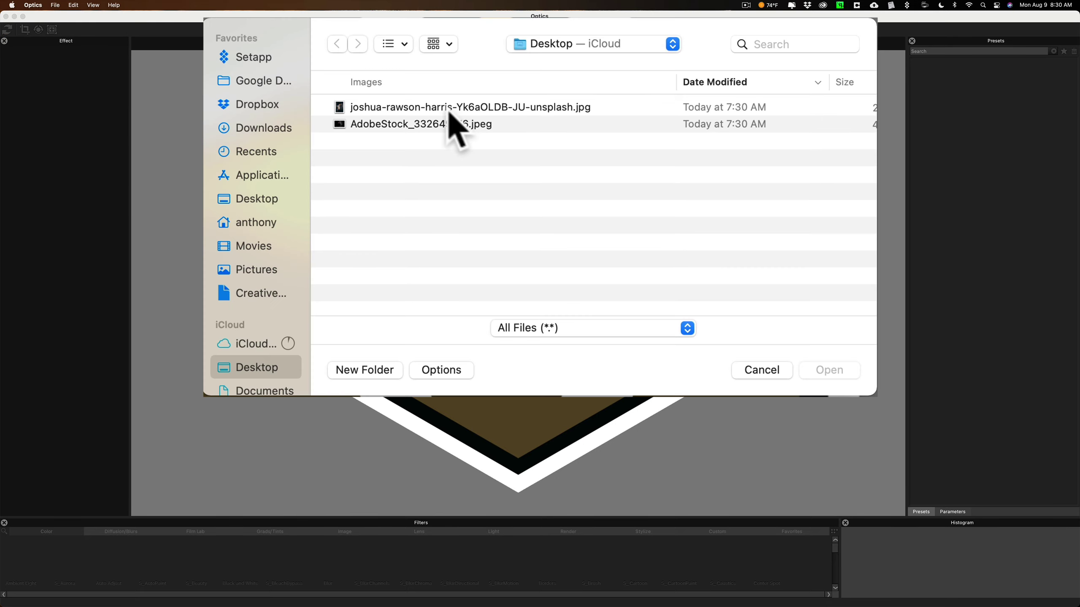
{"action": "left_click", "coordinate": [436, 107]}
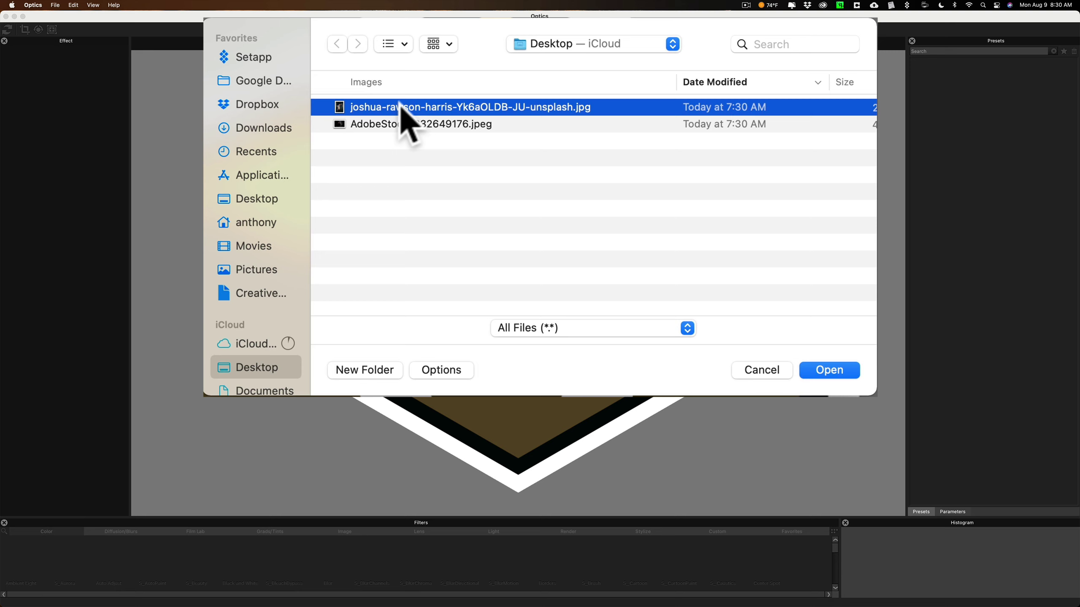
{"action": "left_click", "coordinate": [680, 289]}
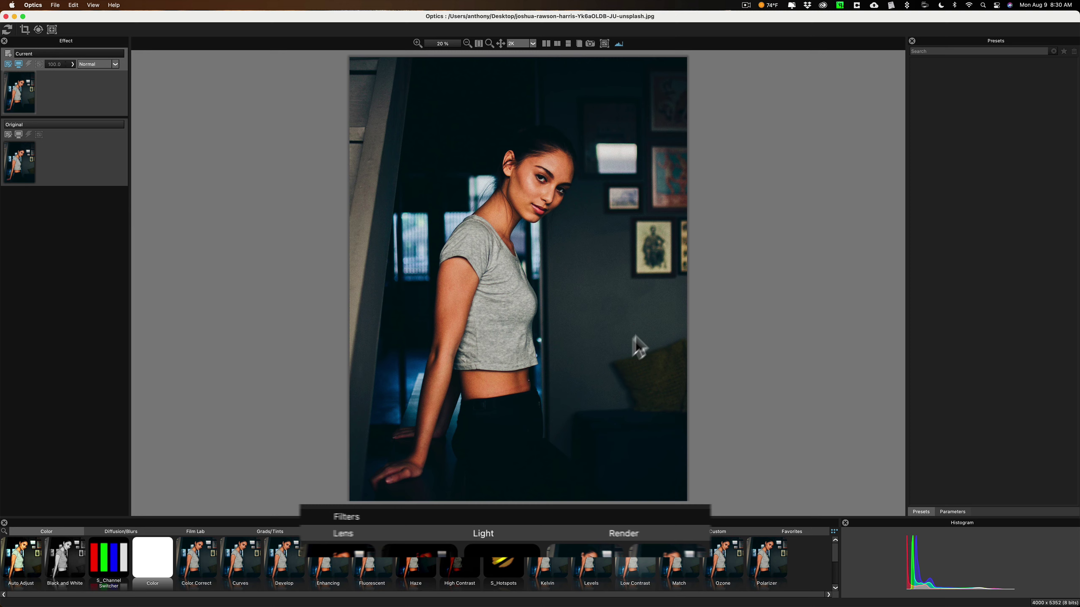
Add the Light filter from the Light category with the Shutters 10 preset
{"action": "left_click", "coordinate": [492, 535]}
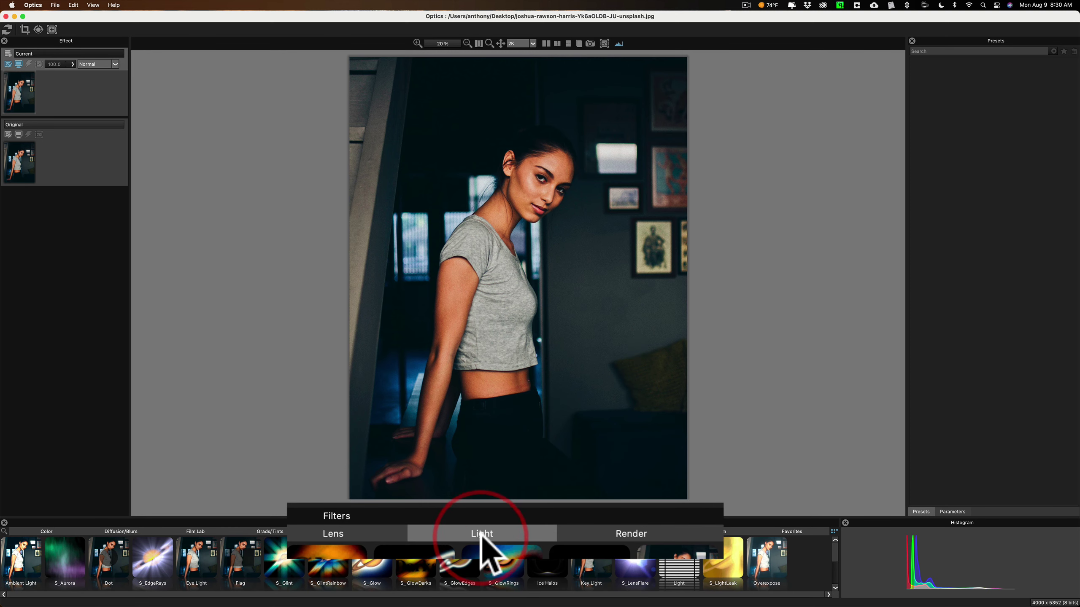
{"action": "left_click", "coordinate": [679, 555]}
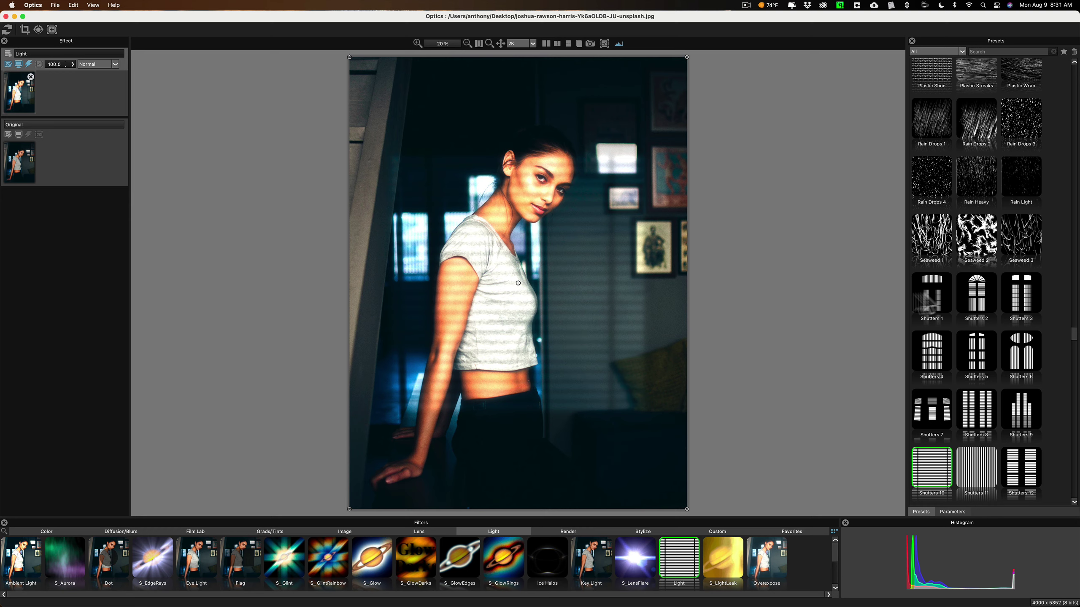
Preview the Abstract 4, 5, 11 and Bay 1, 4, 9 gobo presets
{"action": "scroll", "coordinate": [980, 274], "scroll_direction": "up", "scroll_amount": 3}
{"action": "scroll", "coordinate": [979, 274], "scroll_direction": "up", "scroll_amount": 10}
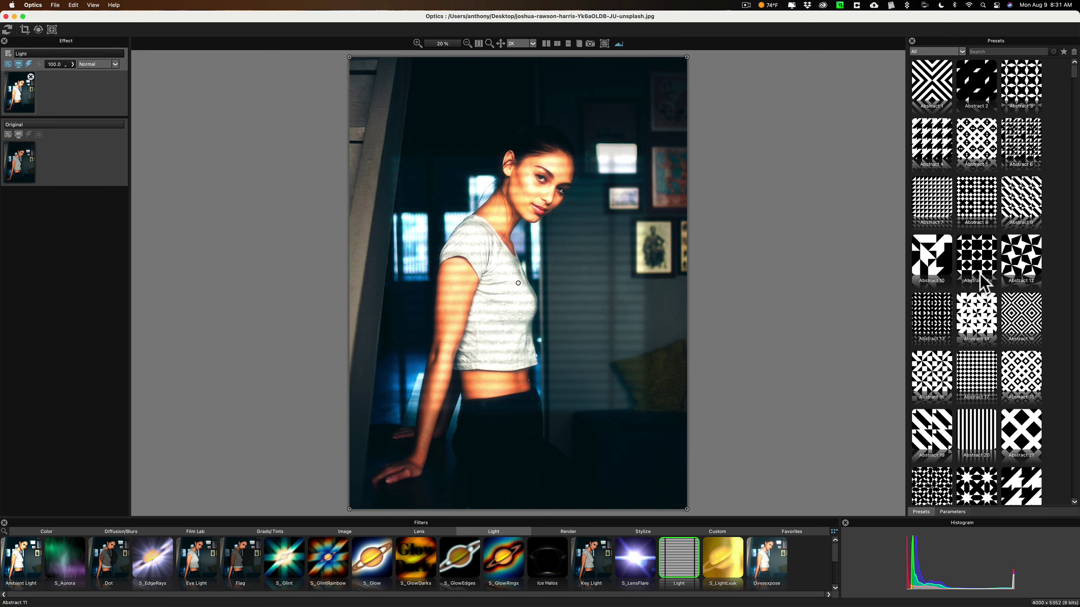
{"action": "left_click", "coordinate": [937, 139]}
{"action": "left_click", "coordinate": [978, 141]}
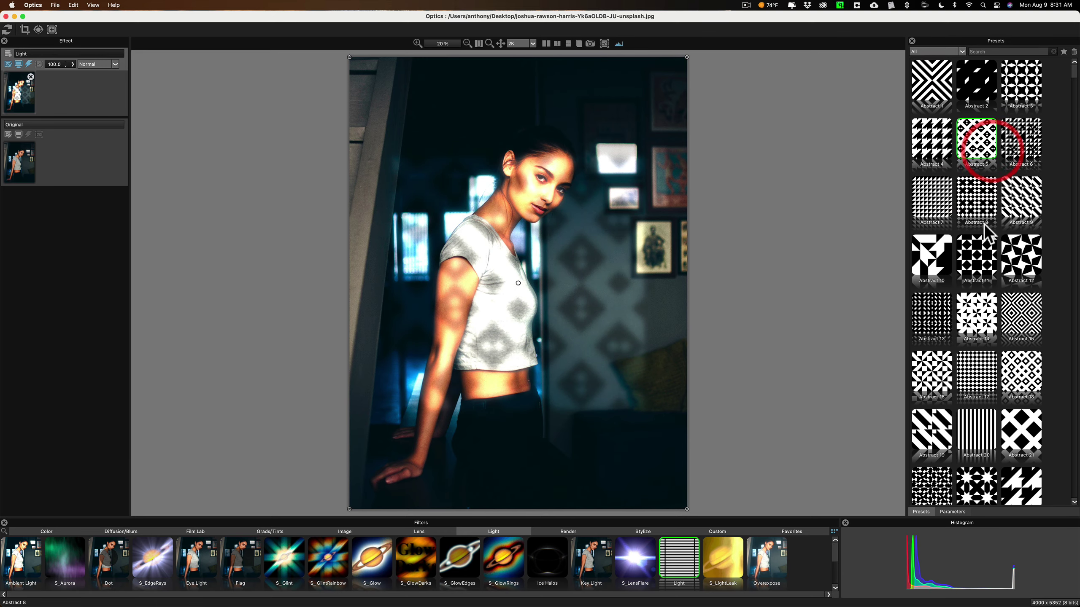
{"action": "left_click", "coordinate": [975, 253]}
{"action": "scroll", "coordinate": [977, 249], "scroll_direction": "down", "scroll_amount": 8}
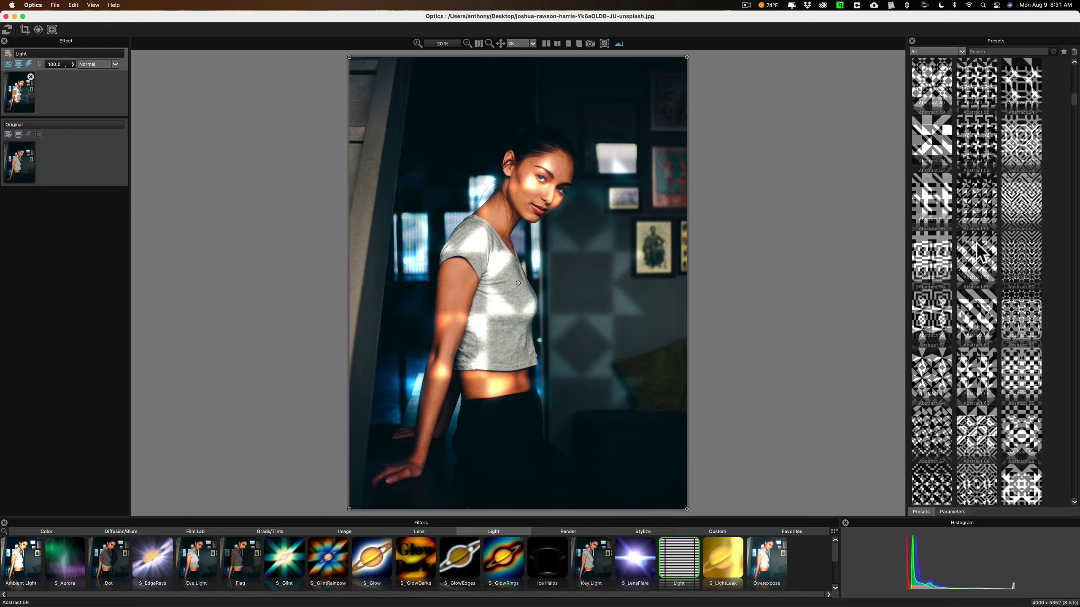
{"action": "scroll", "coordinate": [977, 251], "scroll_direction": "down", "scroll_amount": 15}
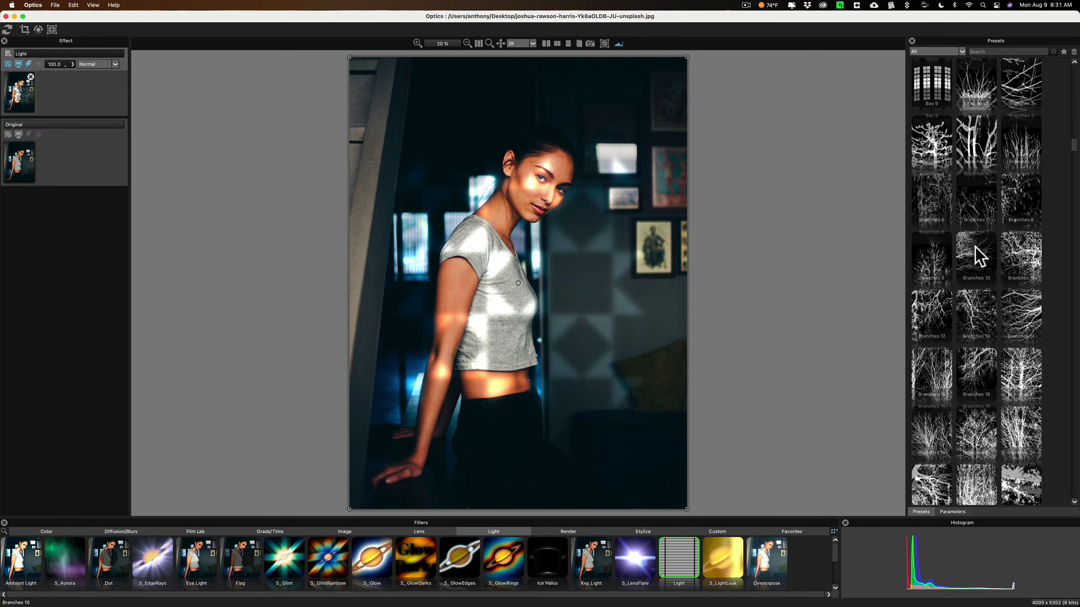
{"action": "scroll", "coordinate": [978, 255], "scroll_direction": "up", "scroll_amount": 7}
{"action": "left_click", "coordinate": [972, 313]}
{"action": "left_click", "coordinate": [976, 372]}
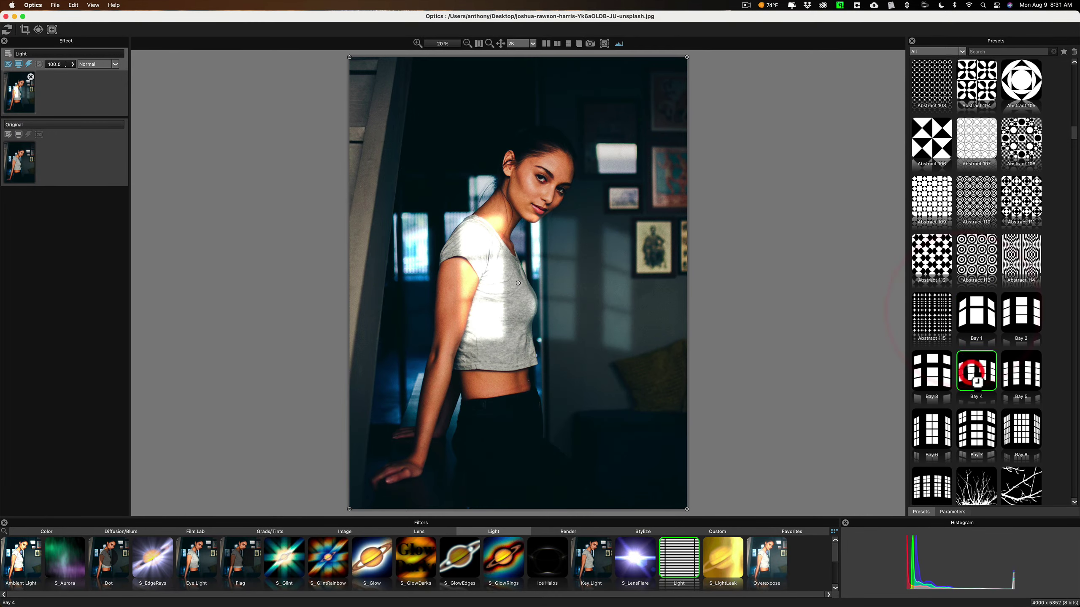
{"action": "scroll", "coordinate": [965, 381], "scroll_direction": "down", "scroll_amount": 8}
{"action": "scroll", "coordinate": [956, 212], "scroll_direction": "up", "scroll_amount": 4}
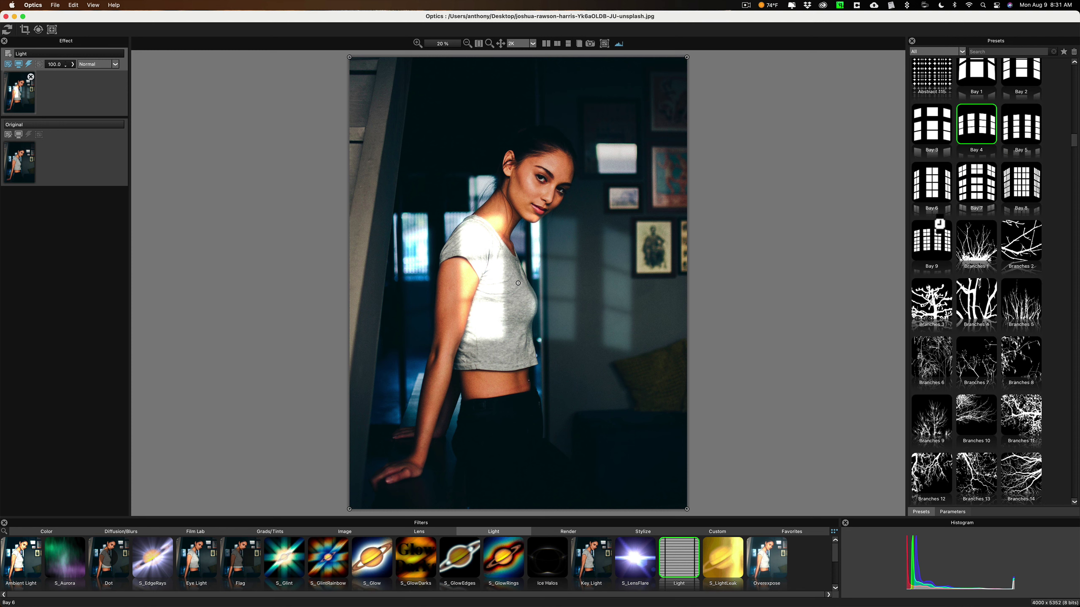
{"action": "left_click", "coordinate": [925, 236]}
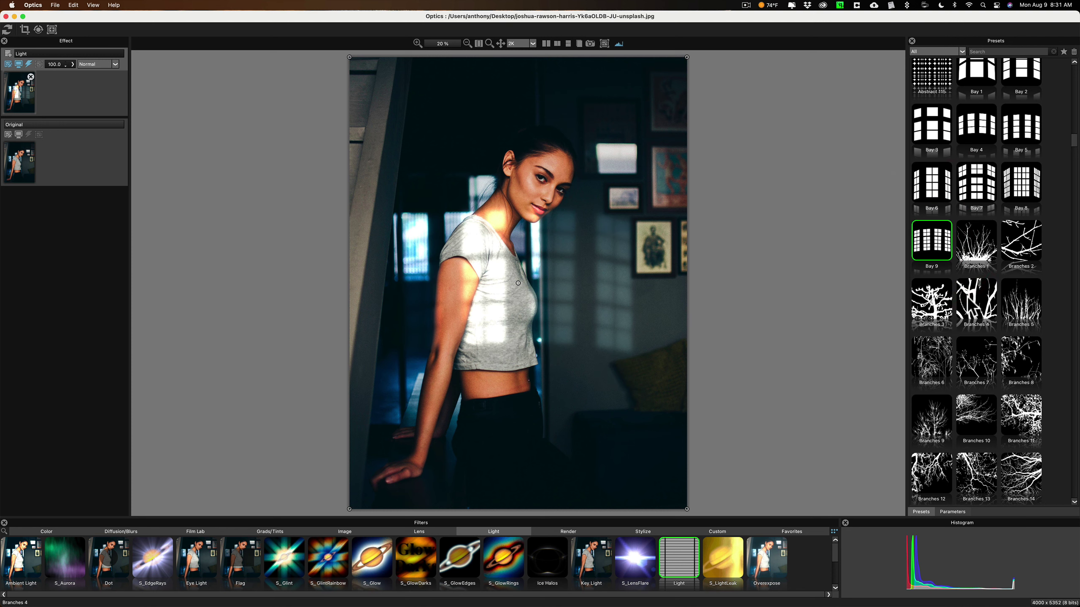
Preview the Branches 4, 5, 7, Concrete Stones and Curved 3 to 11 gobos
{"action": "left_click", "coordinate": [976, 302]}
{"action": "left_click", "coordinate": [1020, 300]}
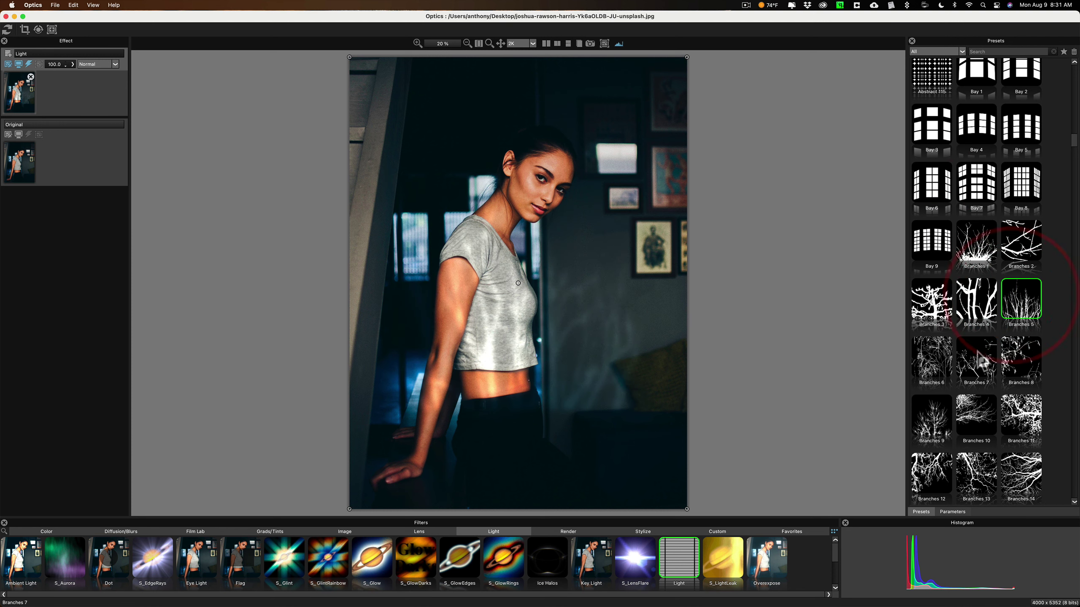
{"action": "left_click", "coordinate": [977, 358]}
{"action": "scroll", "coordinate": [975, 340], "scroll_direction": "down", "scroll_amount": 10}
{"action": "left_click", "coordinate": [962, 149]}
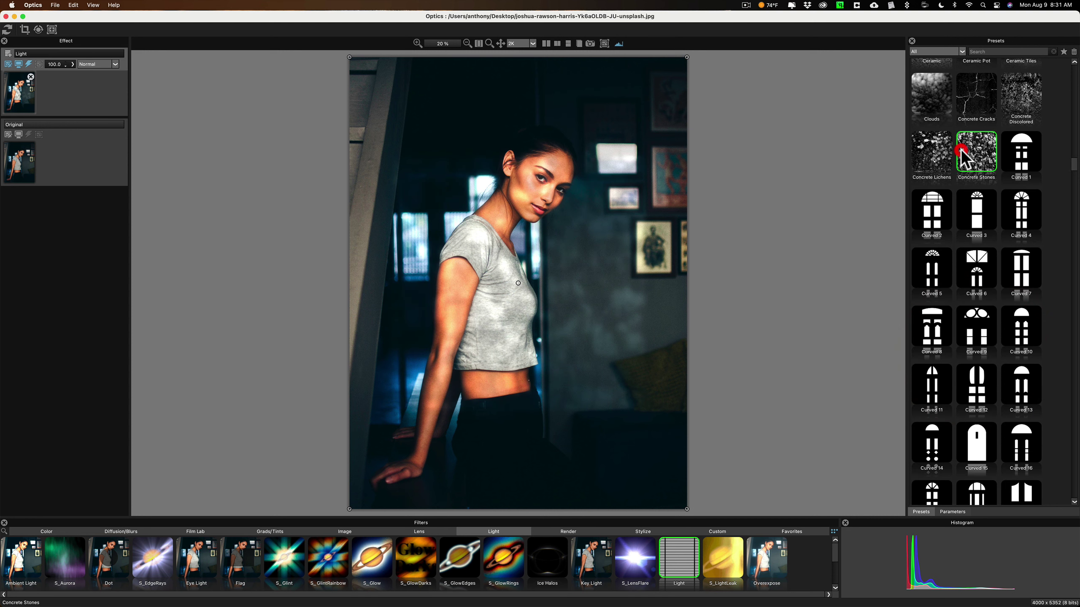
{"action": "left_click", "coordinate": [975, 219]}
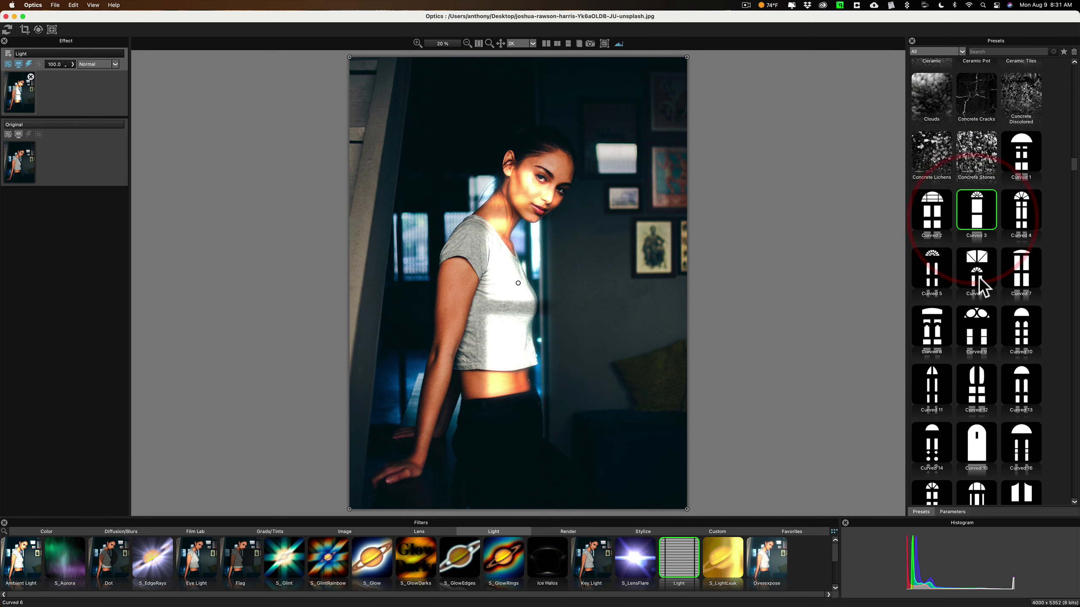
{"action": "scroll", "coordinate": [978, 287], "scroll_direction": "down", "scroll_amount": 3}
{"action": "left_click", "coordinate": [972, 234]}
{"action": "left_click", "coordinate": [937, 246]}
{"action": "left_click", "coordinate": [944, 297]}
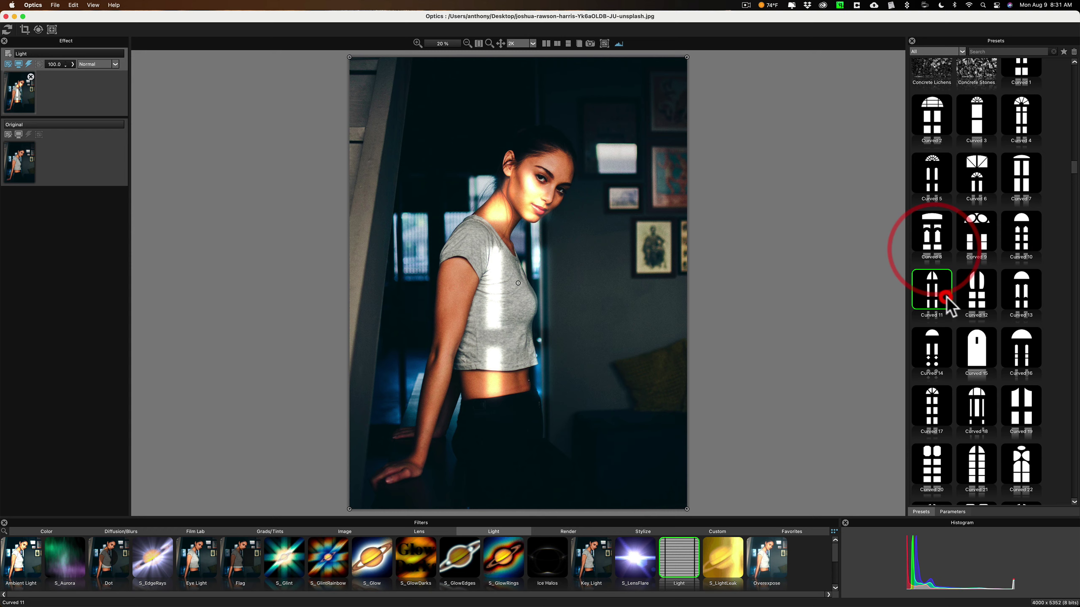
Preview the Double 18, Fire 10, Fire 6, a material texture, Metal Bars and Metal Fatigued gobos
{"action": "scroll", "coordinate": [977, 297], "scroll_direction": "down", "scroll_amount": 10}
{"action": "left_click", "coordinate": [979, 291]}
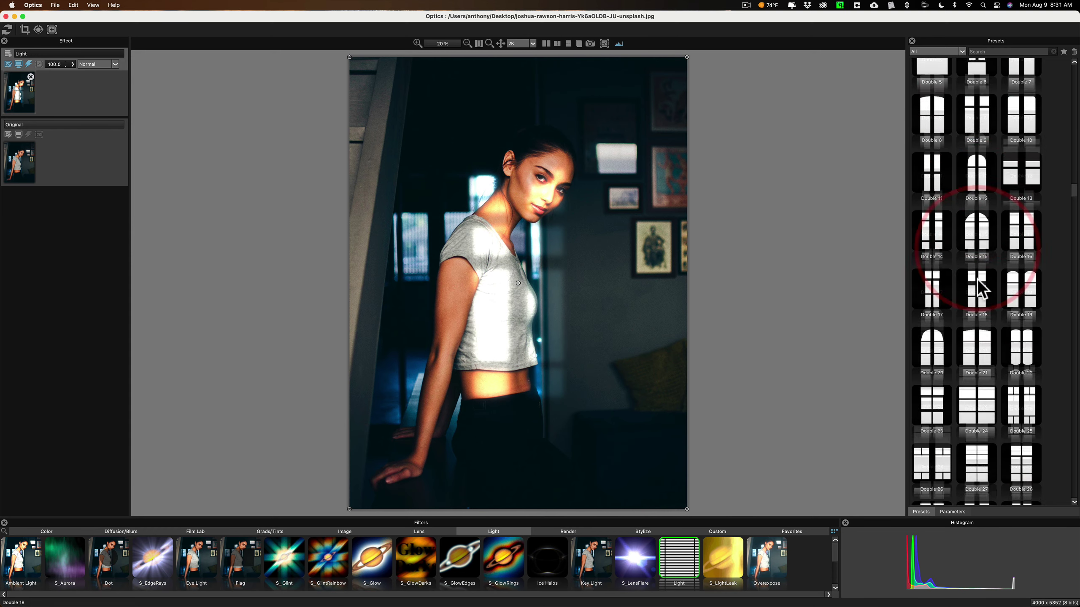
{"action": "scroll", "coordinate": [979, 292], "scroll_direction": "down", "scroll_amount": 15}
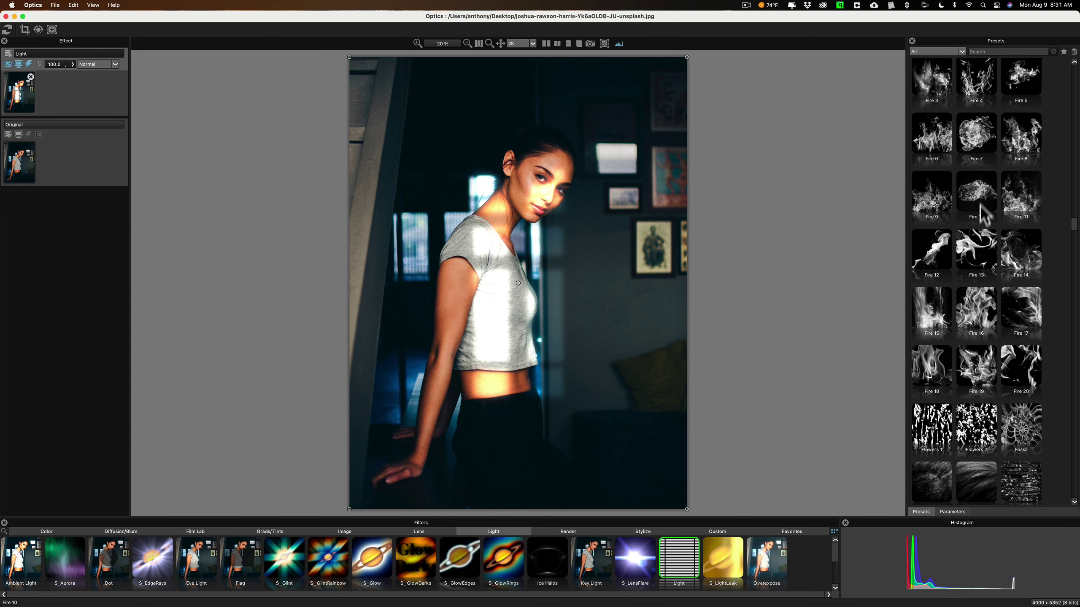
{"action": "left_click", "coordinate": [976, 191]}
{"action": "left_click", "coordinate": [931, 133]}
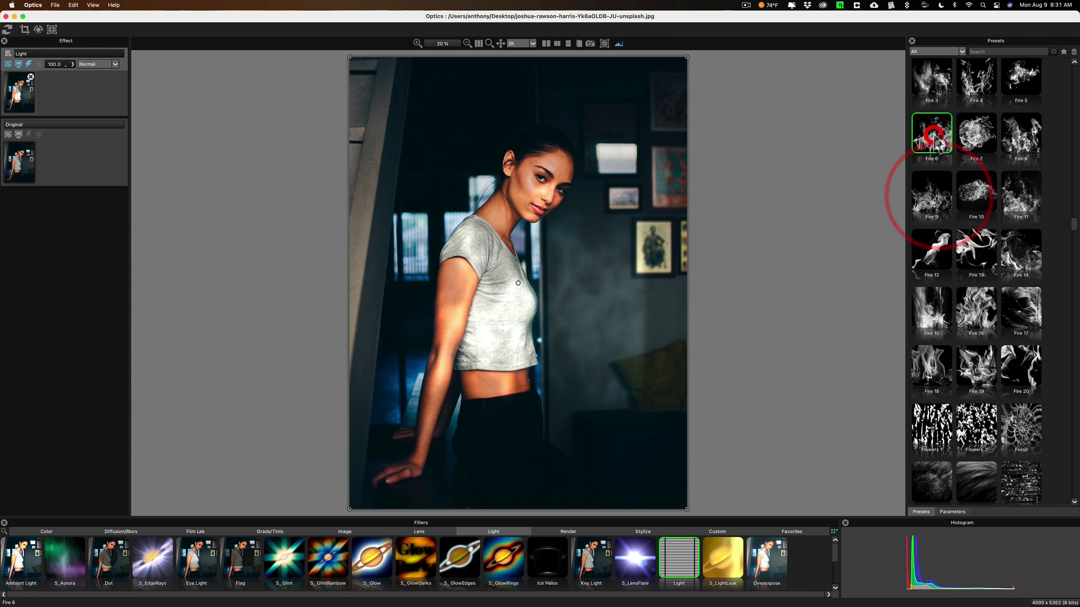
{"action": "scroll", "coordinate": [982, 236], "scroll_direction": "down", "scroll_amount": 5}
{"action": "left_click", "coordinate": [978, 232]}
{"action": "scroll", "coordinate": [977, 239], "scroll_direction": "down", "scroll_amount": 5}
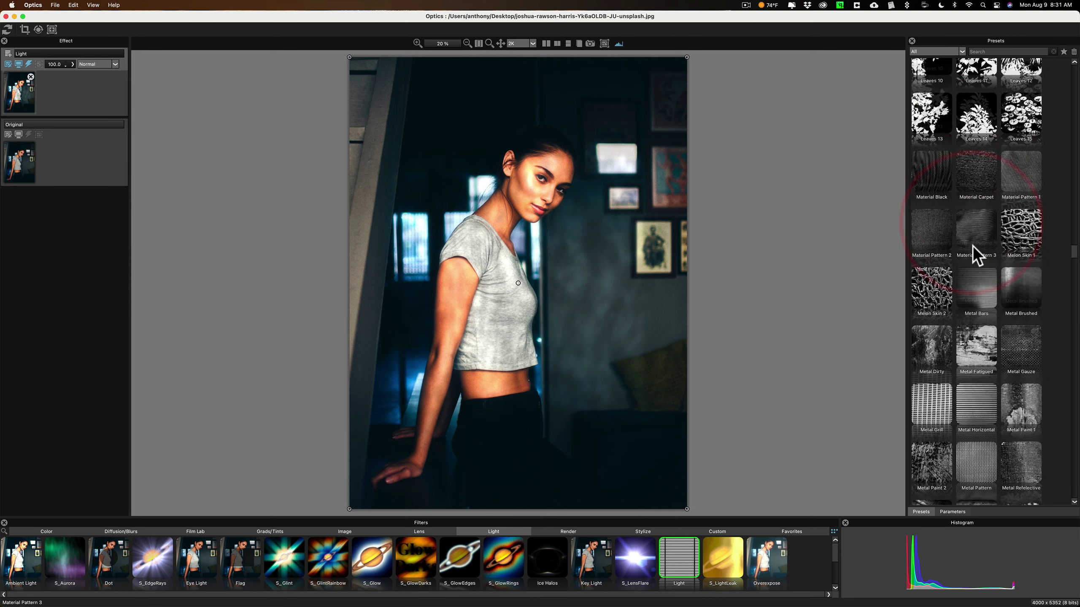
{"action": "scroll", "coordinate": [974, 251], "scroll_direction": "down", "scroll_amount": 1}
{"action": "left_click", "coordinate": [971, 249]}
{"action": "left_click", "coordinate": [963, 303]}
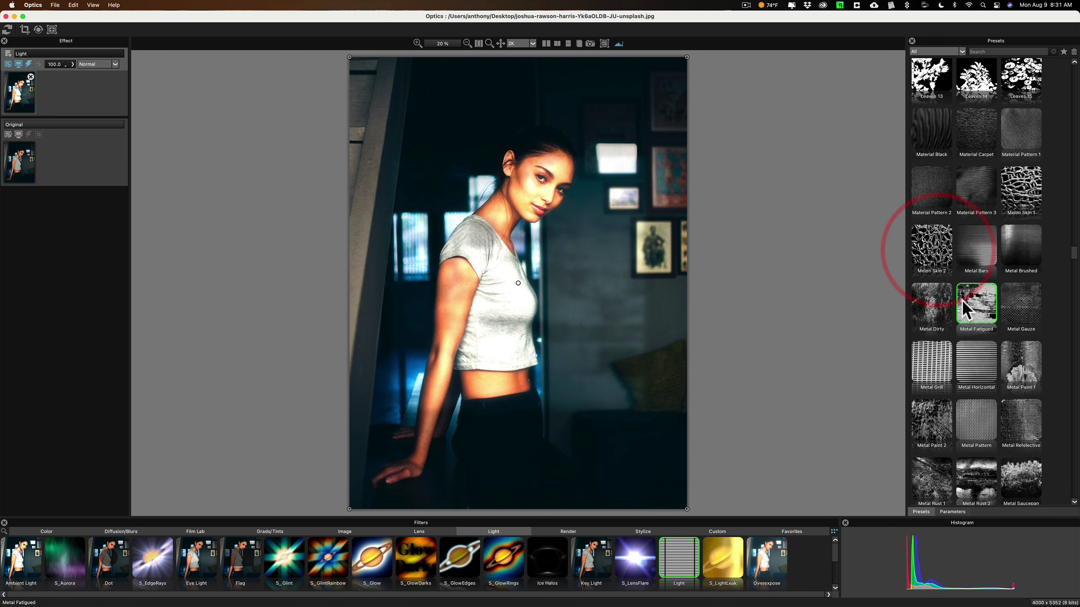
{"action": "scroll", "coordinate": [963, 294], "scroll_direction": "down", "scroll_amount": 10}
Try Ornate 1, 3 and 05, then settle on the Ornate 48 window gobo
{"action": "left_click", "coordinate": [929, 203]}
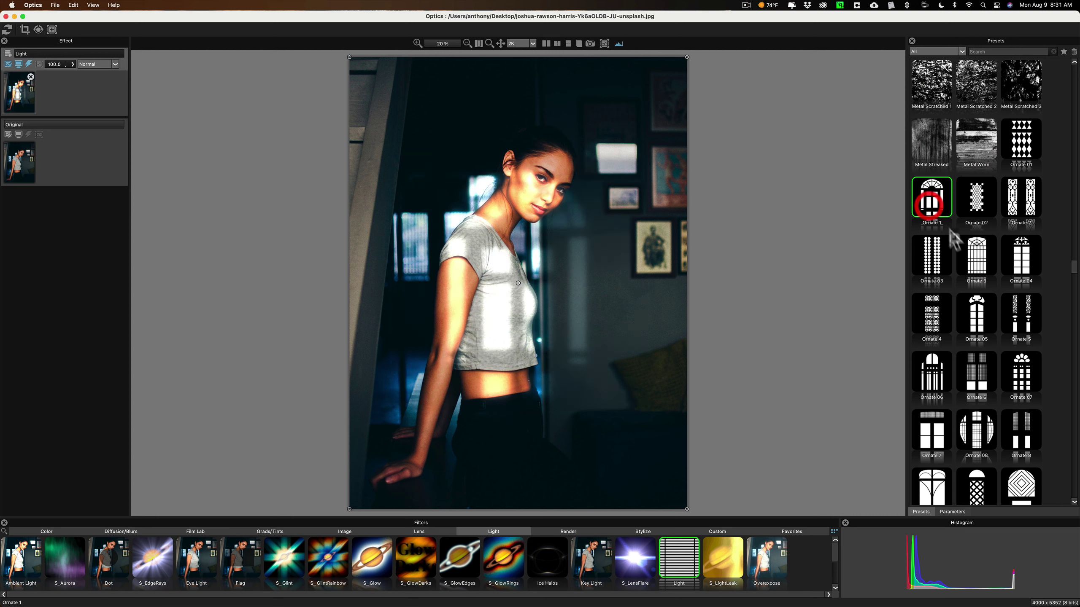
{"action": "left_click", "coordinate": [969, 254]}
{"action": "left_click", "coordinate": [970, 326]}
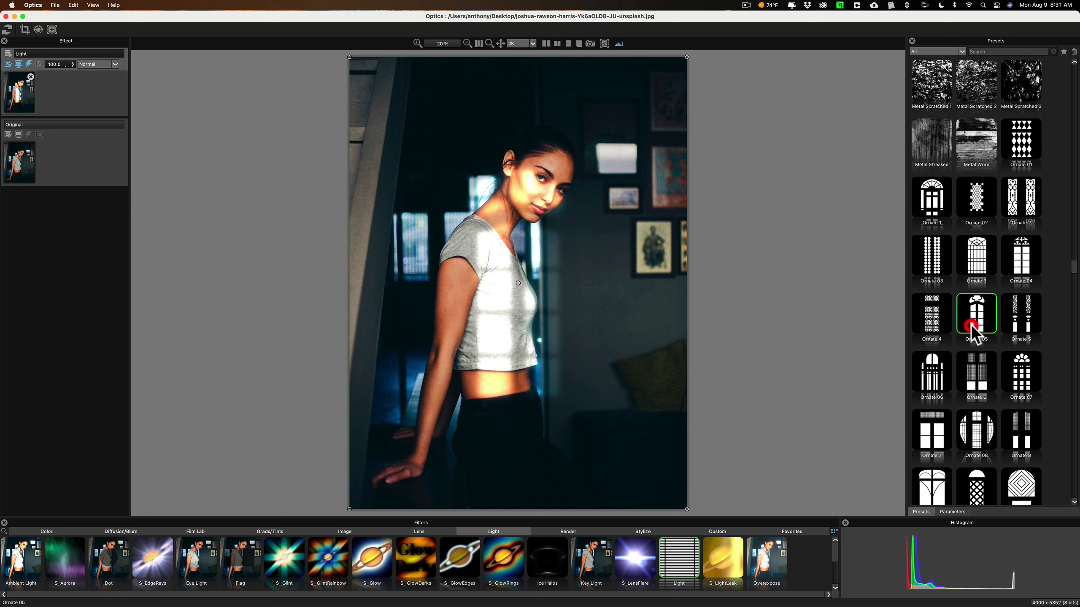
{"action": "scroll", "coordinate": [974, 333], "scroll_direction": "up", "scroll_amount": 2}
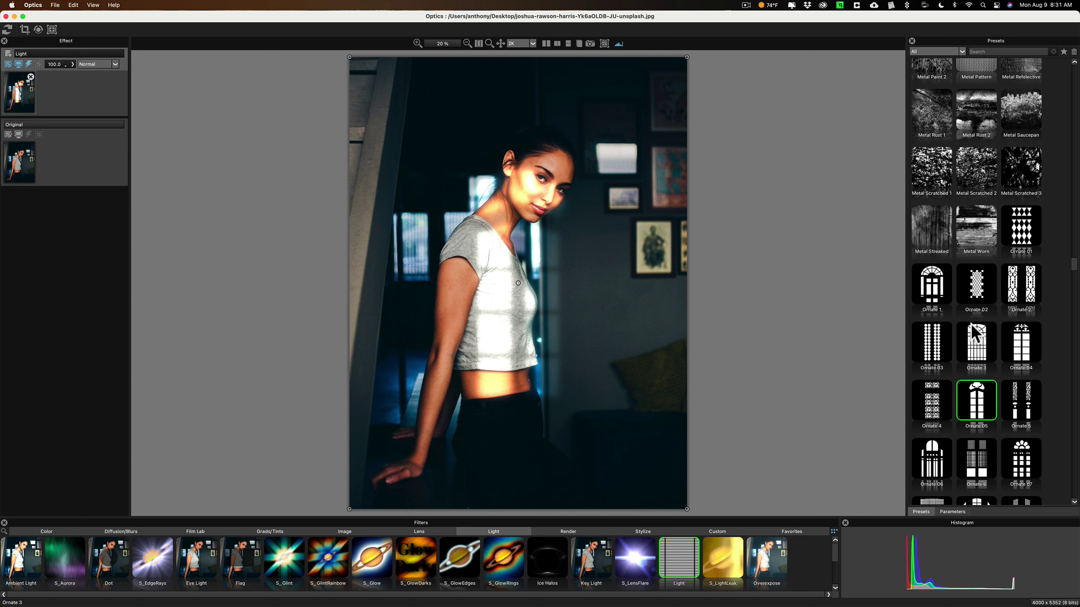
{"action": "scroll", "coordinate": [935, 128], "scroll_direction": "down", "scroll_amount": 6}
{"action": "scroll", "coordinate": [966, 219], "scroll_direction": "down", "scroll_amount": 6}
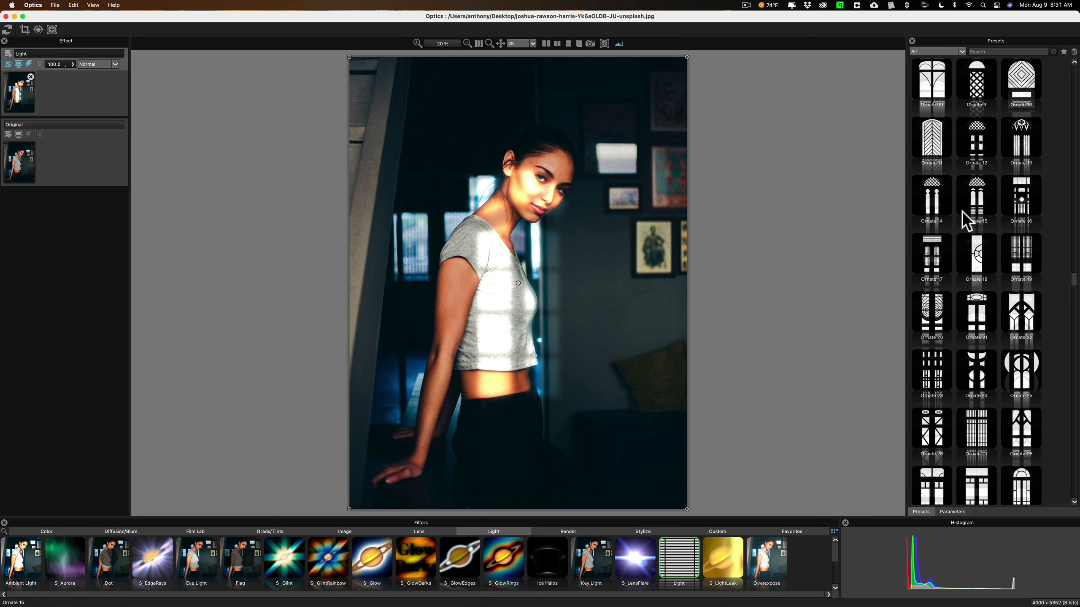
{"action": "scroll", "coordinate": [966, 219], "scroll_direction": "down", "scroll_amount": 10}
{"action": "left_click", "coordinate": [974, 189]}
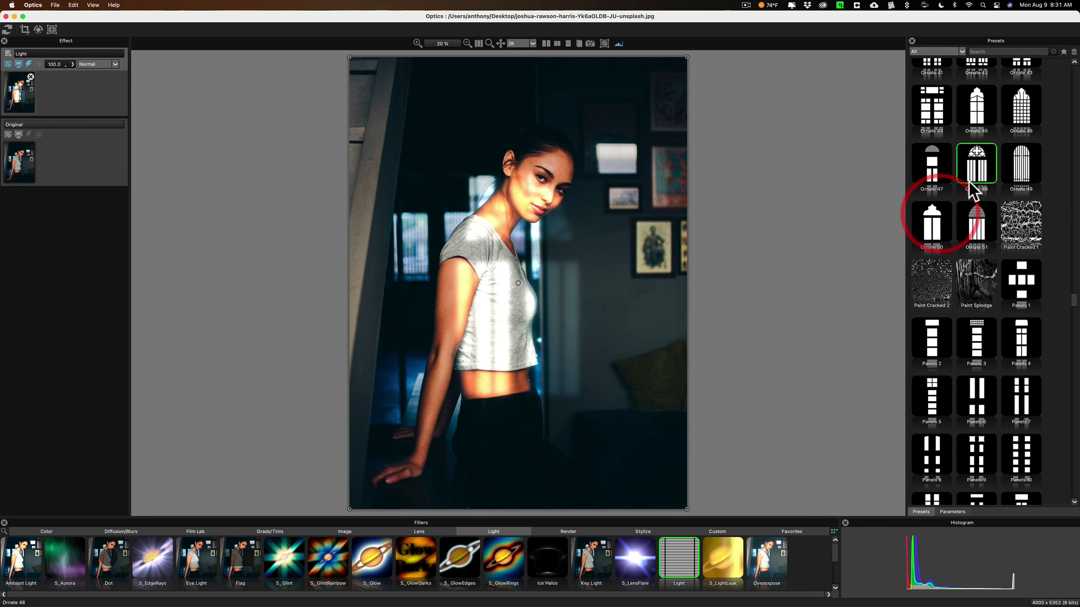
Try the Paint Cracked 2 and Panels 17 gobos, then apply Shutters 11
{"action": "left_click", "coordinate": [937, 272]}
{"action": "scroll", "coordinate": [993, 245], "scroll_direction": "down", "scroll_amount": 10}
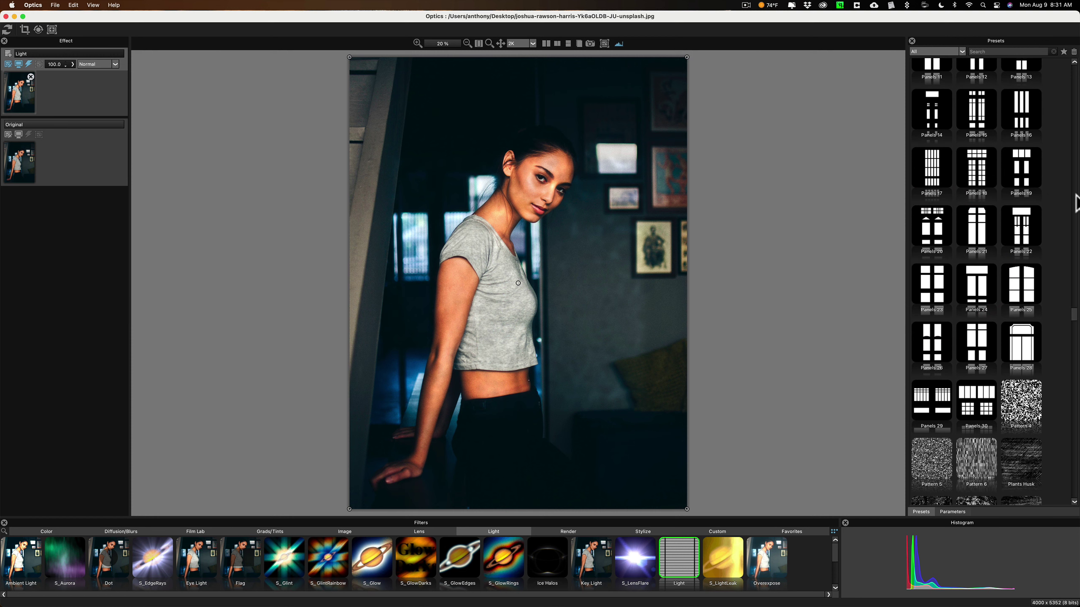
{"action": "left_click", "coordinate": [931, 170]}
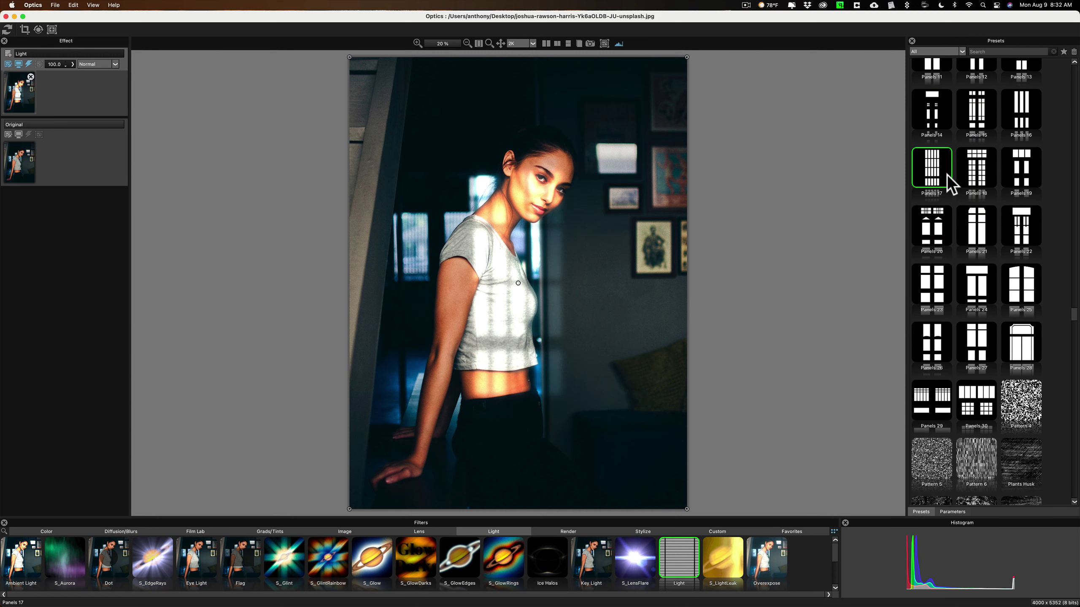
{"action": "scroll", "coordinate": [960, 189], "scroll_direction": "down", "scroll_amount": 10}
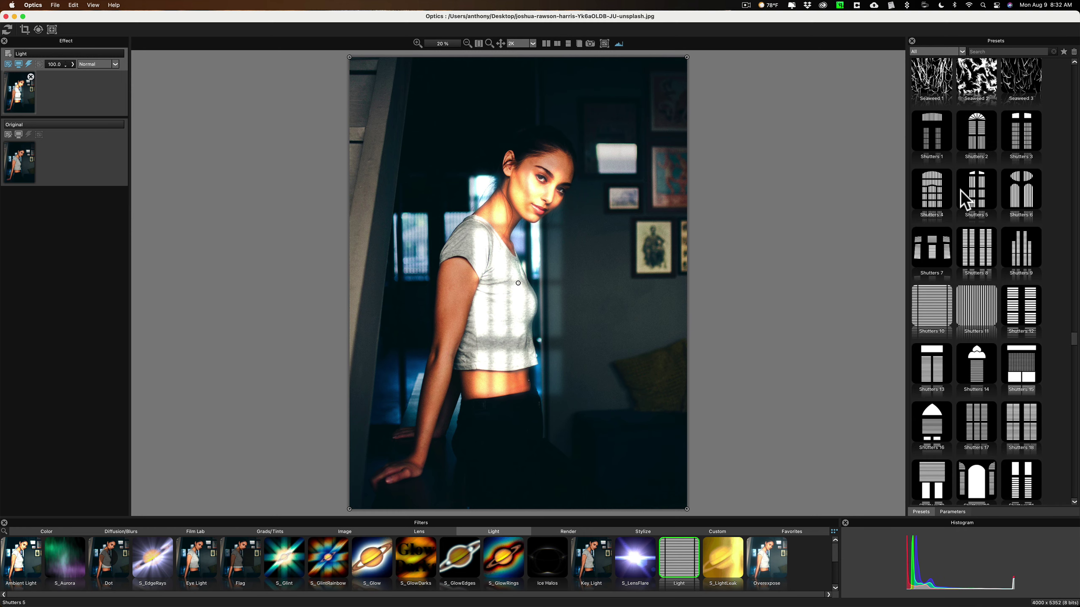
{"action": "left_click", "coordinate": [968, 298]}
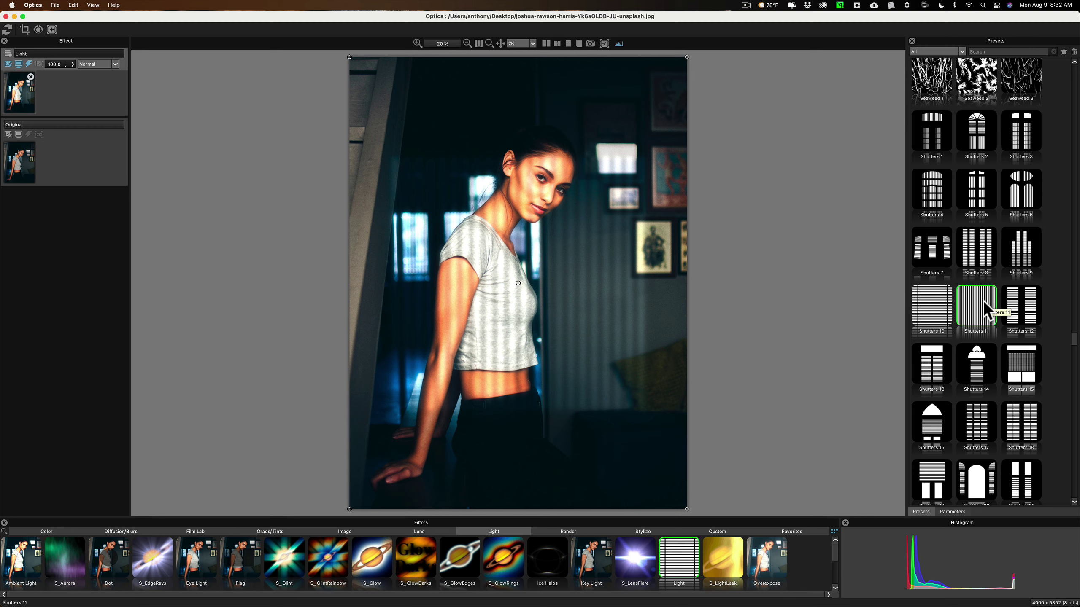
Show the Light parameters, test a higher Displacement, then reset it to 0.00
{"action": "left_click_drag", "start_coordinate": [967, 519], "coordinate": [665, 450]}
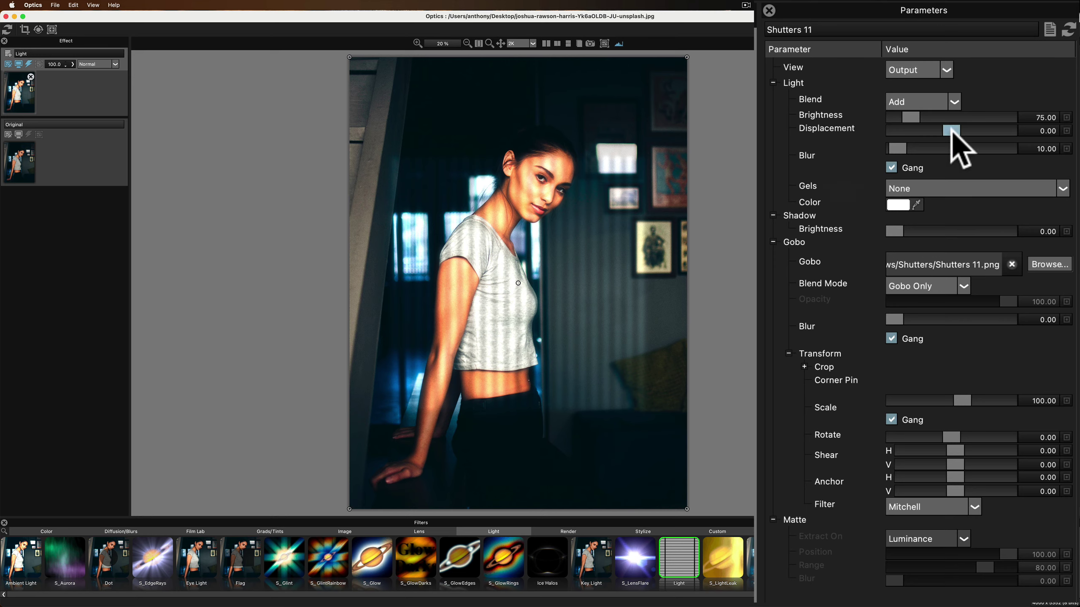
{"action": "left_click_drag", "start_coordinate": [951, 131], "coordinate": [1001, 151]}
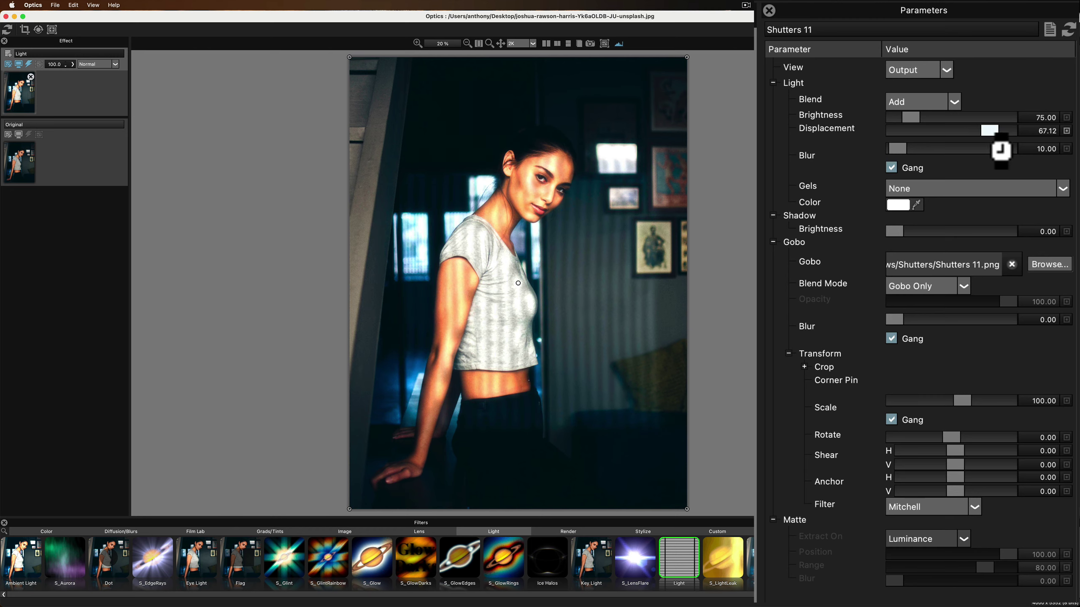
{"action": "left_click", "coordinate": [989, 132]}
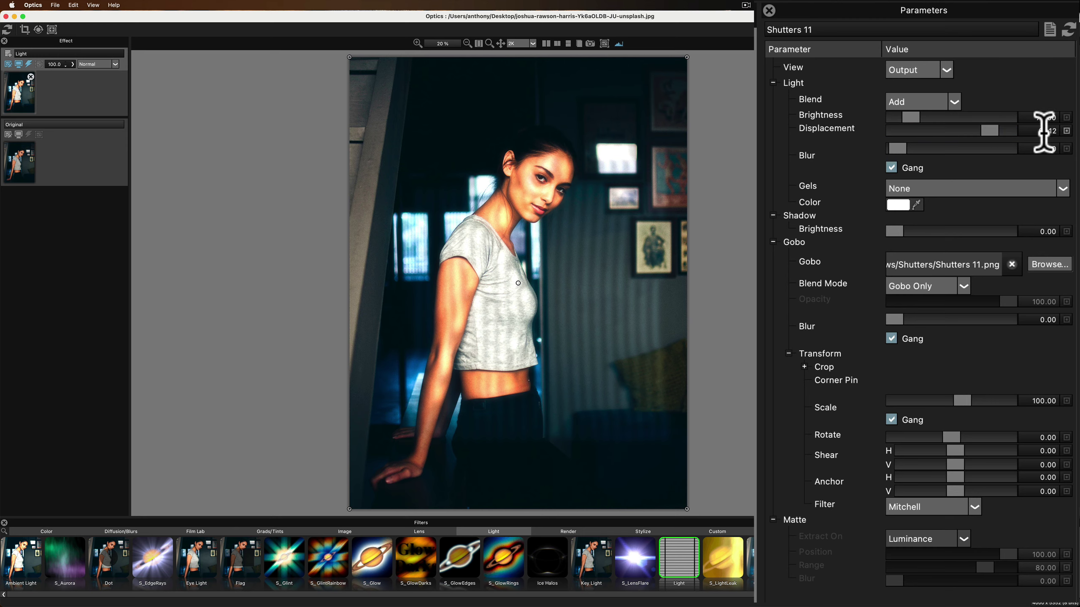
{"action": "left_click", "coordinate": [1066, 130]}
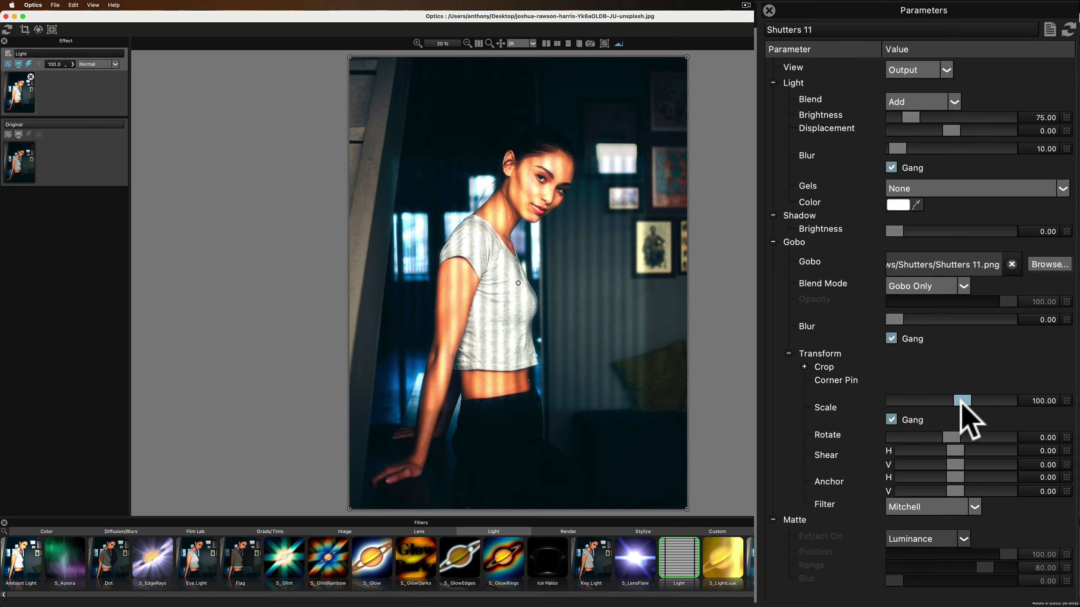
Scale the gobo to about 137.77 and set Light Blur to 10.27
{"action": "left_click_drag", "start_coordinate": [961, 403], "coordinate": [979, 420]}
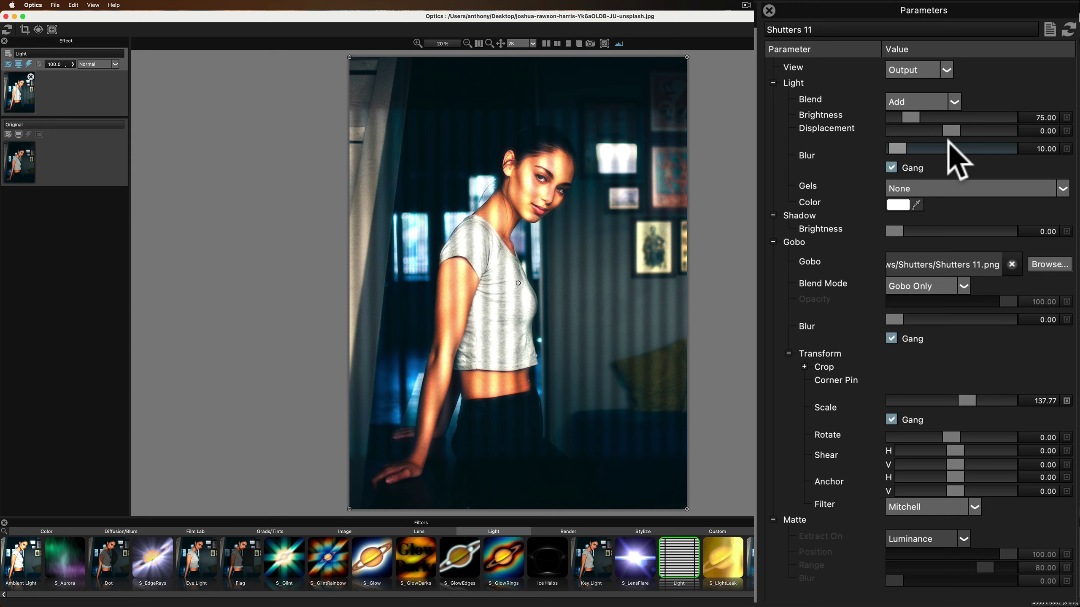
{"action": "left_click_drag", "start_coordinate": [898, 149], "coordinate": [907, 166]}
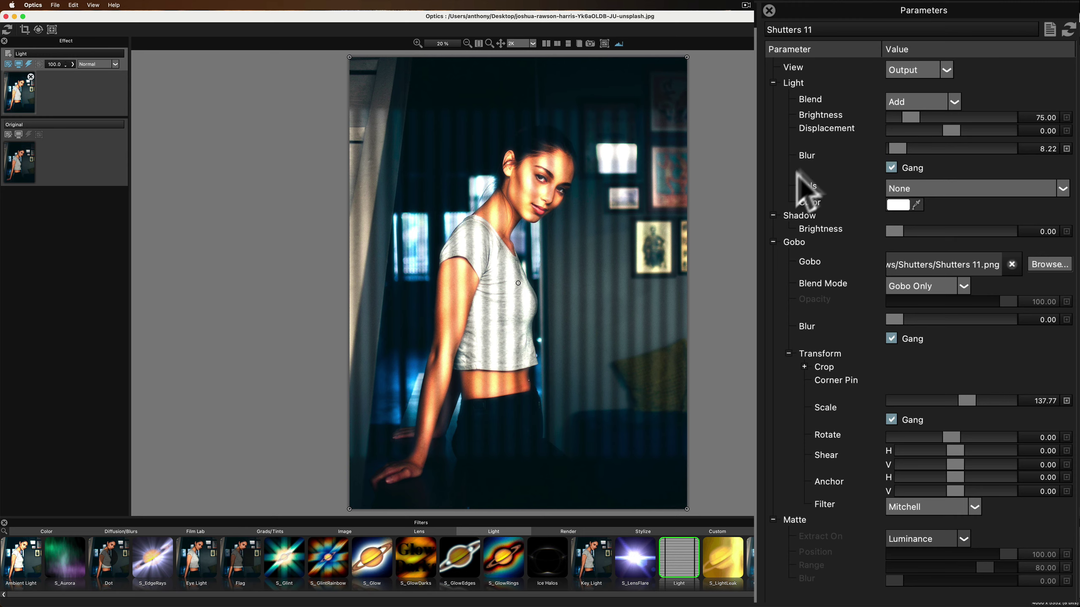
{"action": "left_click_drag", "start_coordinate": [893, 150], "coordinate": [846, 151]}
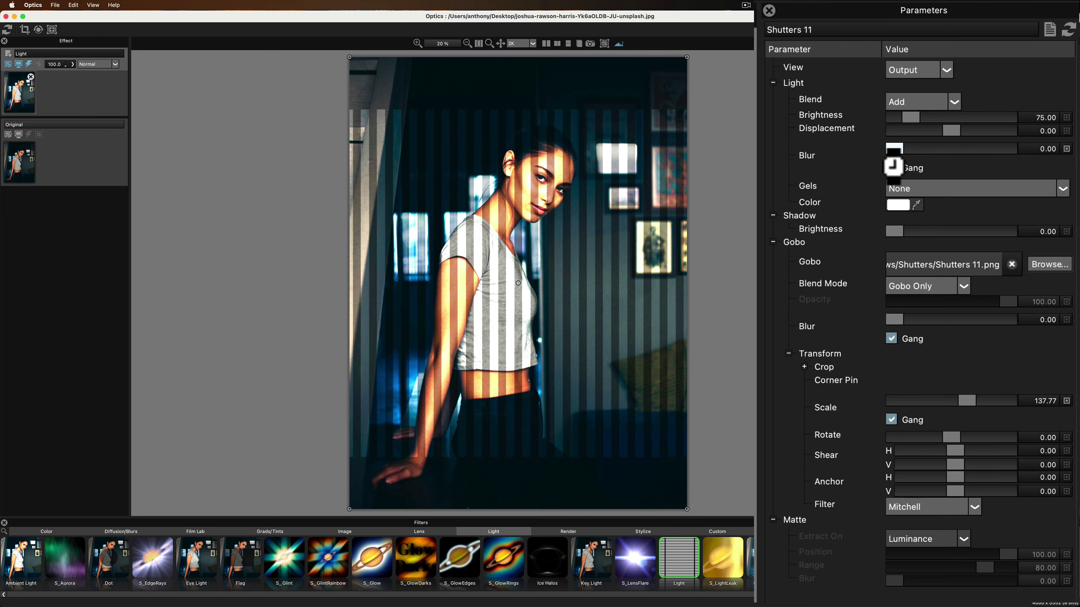
{"action": "key", "text": "super+z"}
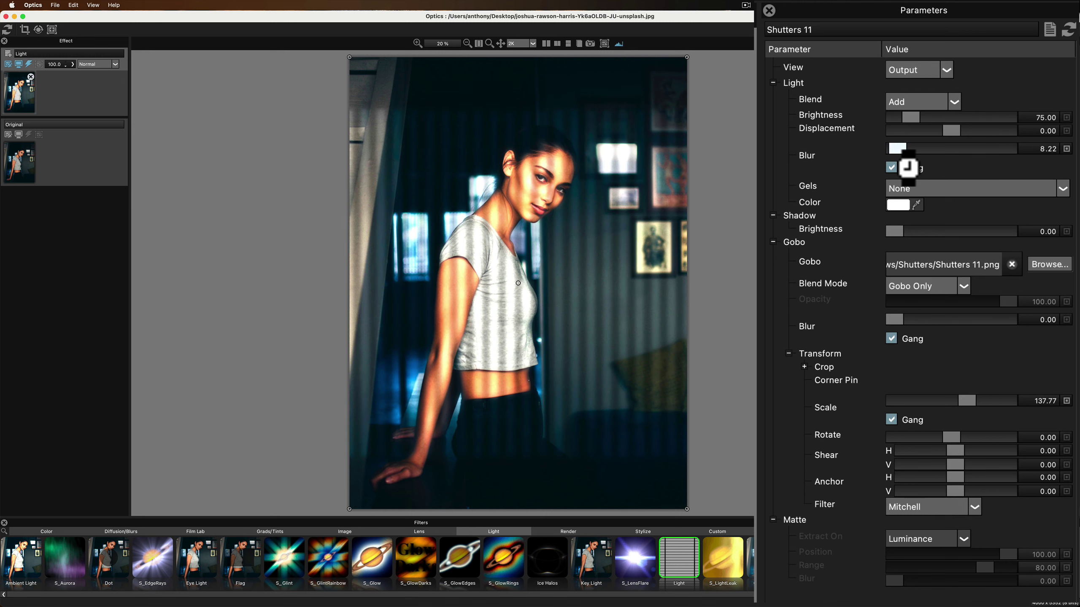
{"action": "key", "text": "super+z"}
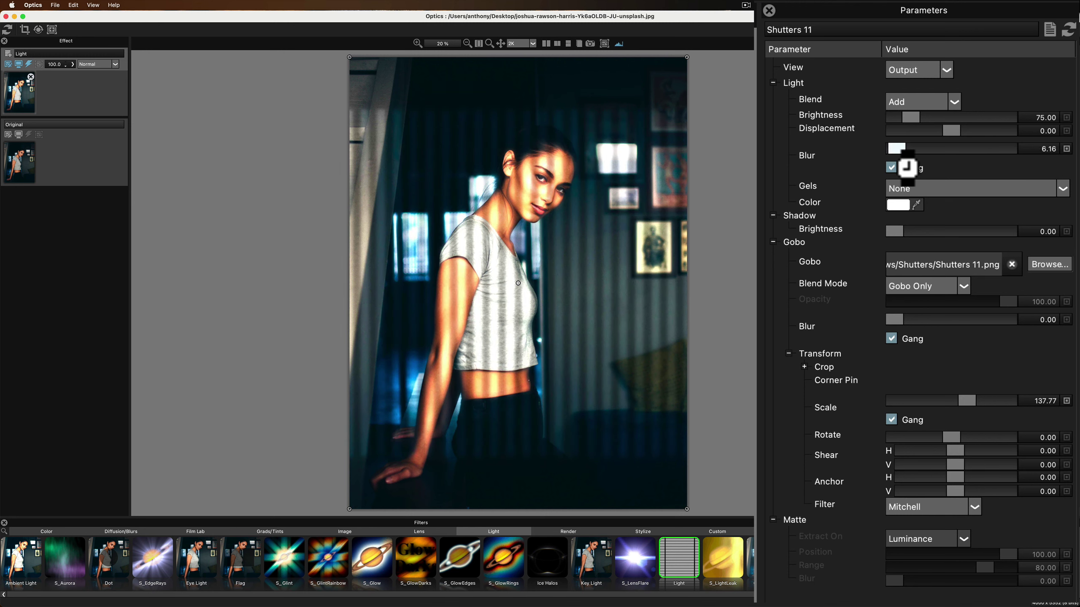
{"action": "left_click", "coordinate": [897, 149]}
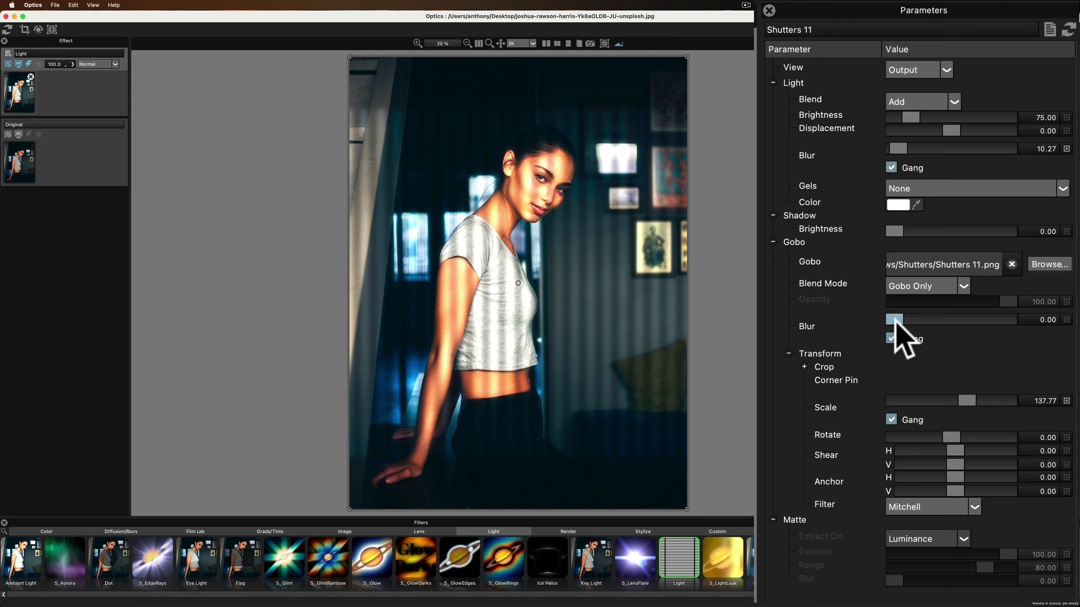
Blur the gobo to about 20.55 to soften the stripes
{"action": "mouse_move", "coordinate": [894, 319]}
{"action": "left_mouse_down"}
{"action": "mouse_move", "coordinate": [911, 320]}
{"action": "mouse_move", "coordinate": [898, 319]}
{"action": "left_mouse_up"}
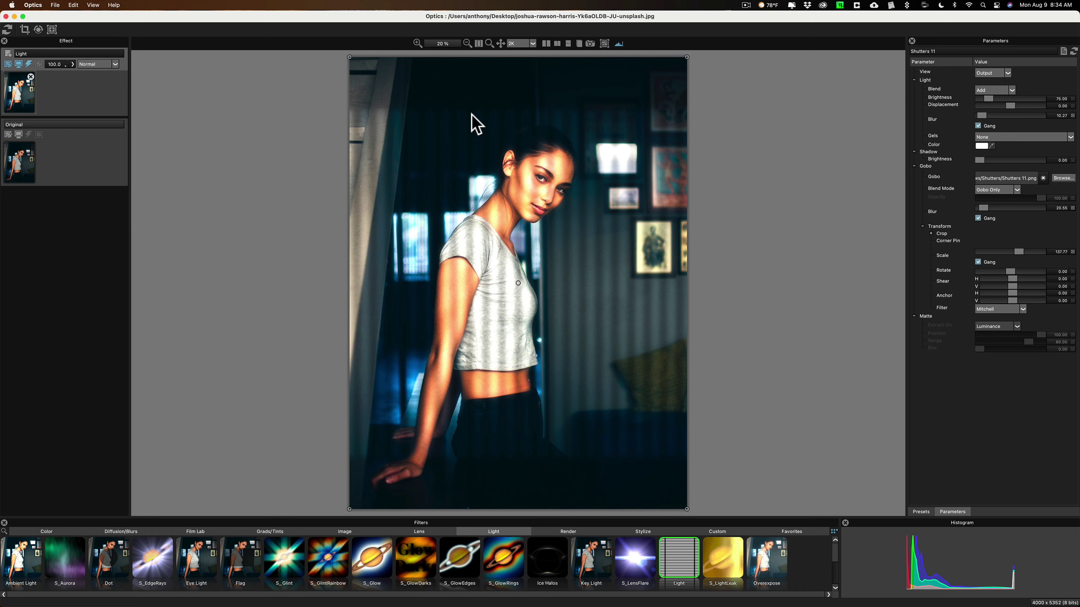
{"action": "key", "text": "super+minus"}
{"action": "key", "text": "super+equal"}
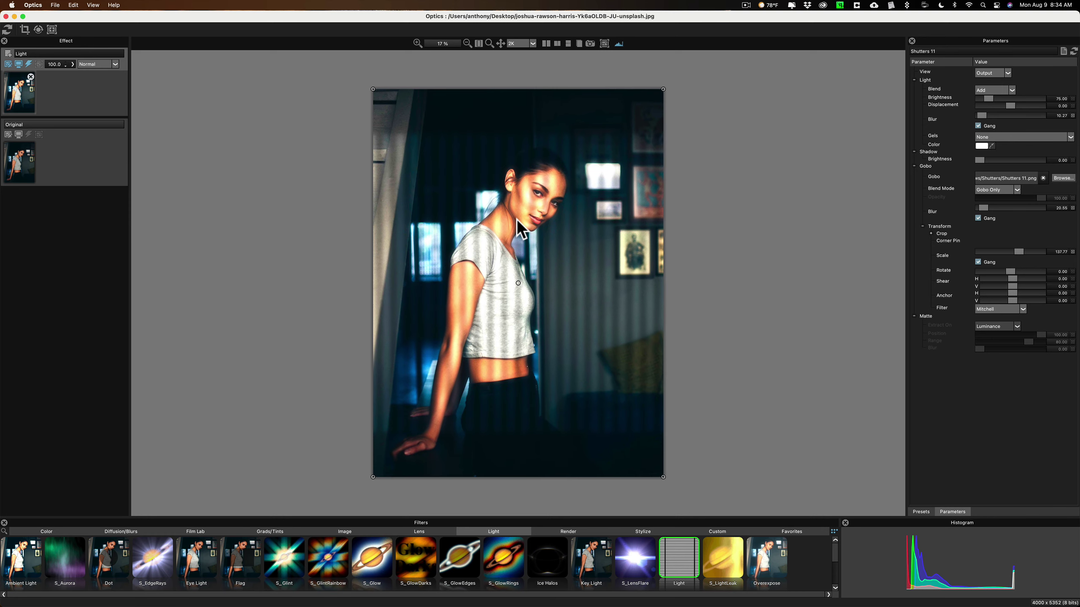
Save the image as Test in TIFF format with compression left at None
{"action": "left_click", "coordinate": [59, 8]}
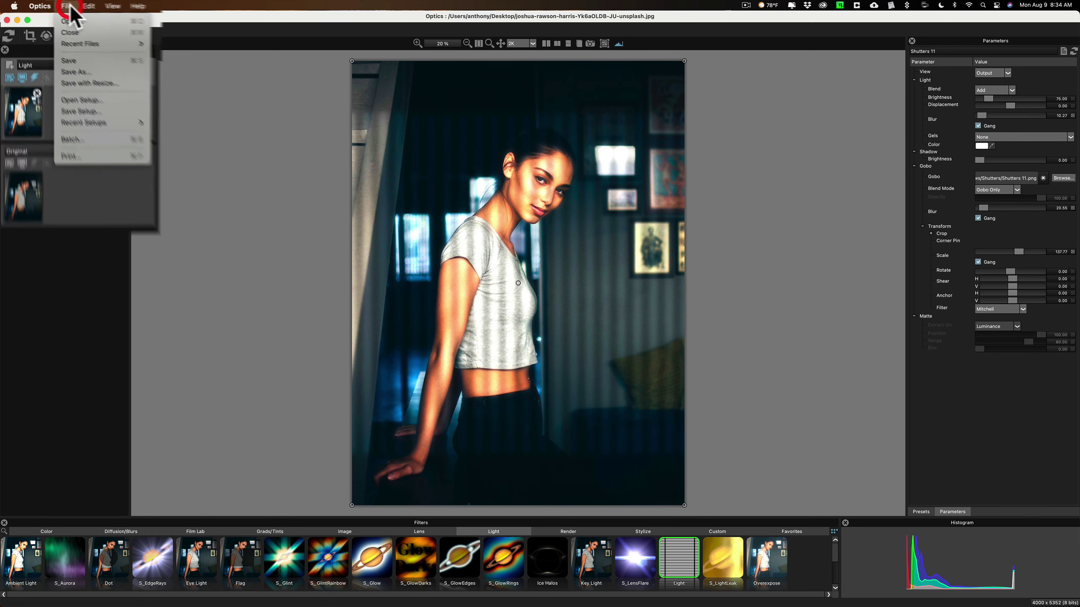
{"action": "left_click", "coordinate": [61, 58]}
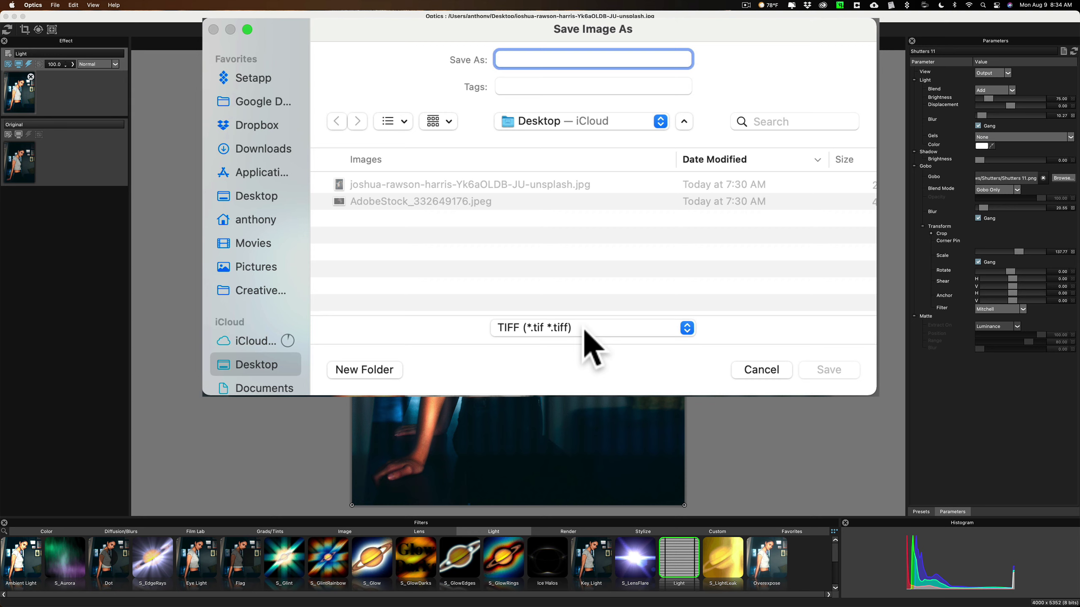
{"action": "left_click", "coordinate": [584, 331]}
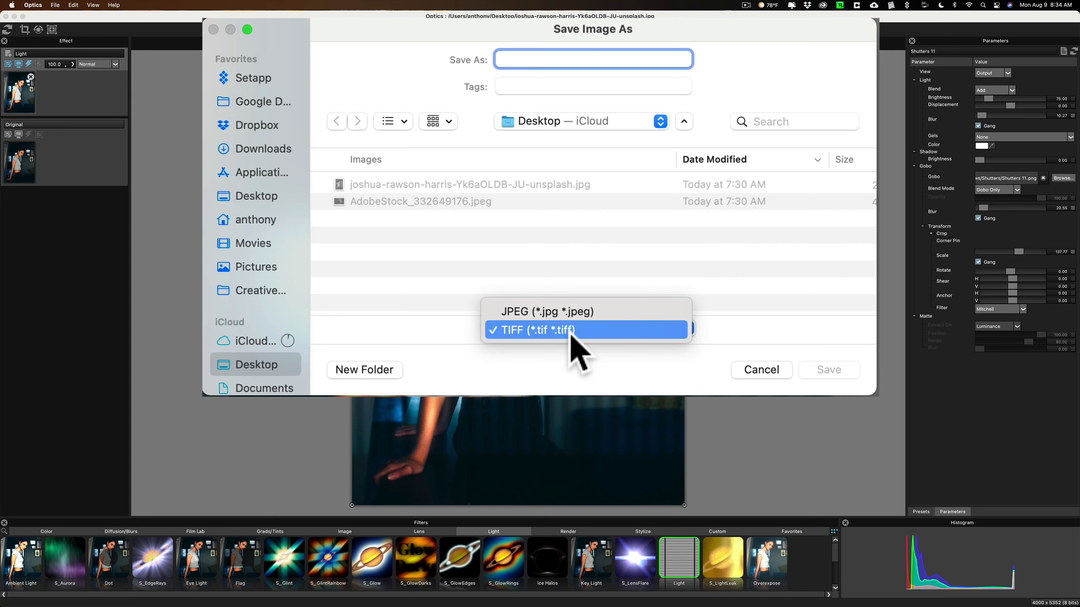
{"action": "left_click", "coordinate": [570, 339]}
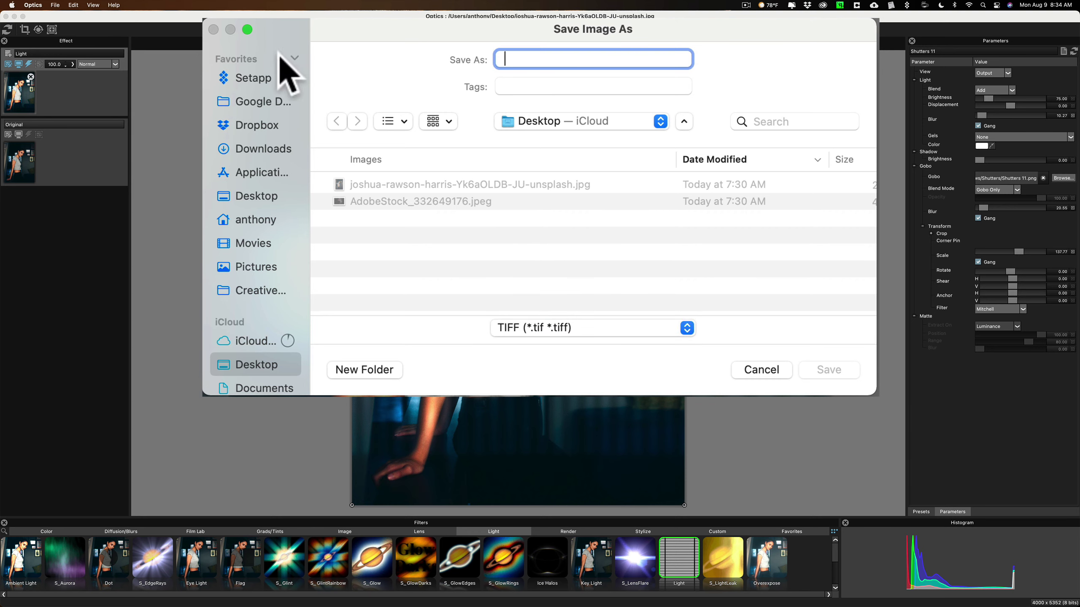
{"action": "type", "text": "Test"}
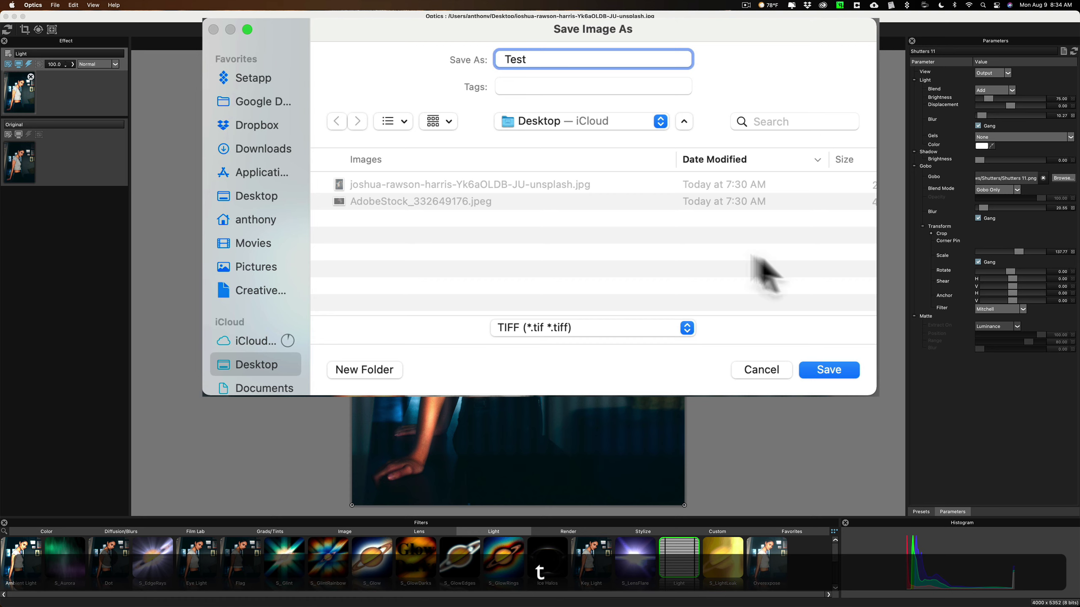
{"action": "left_click", "coordinate": [827, 369]}
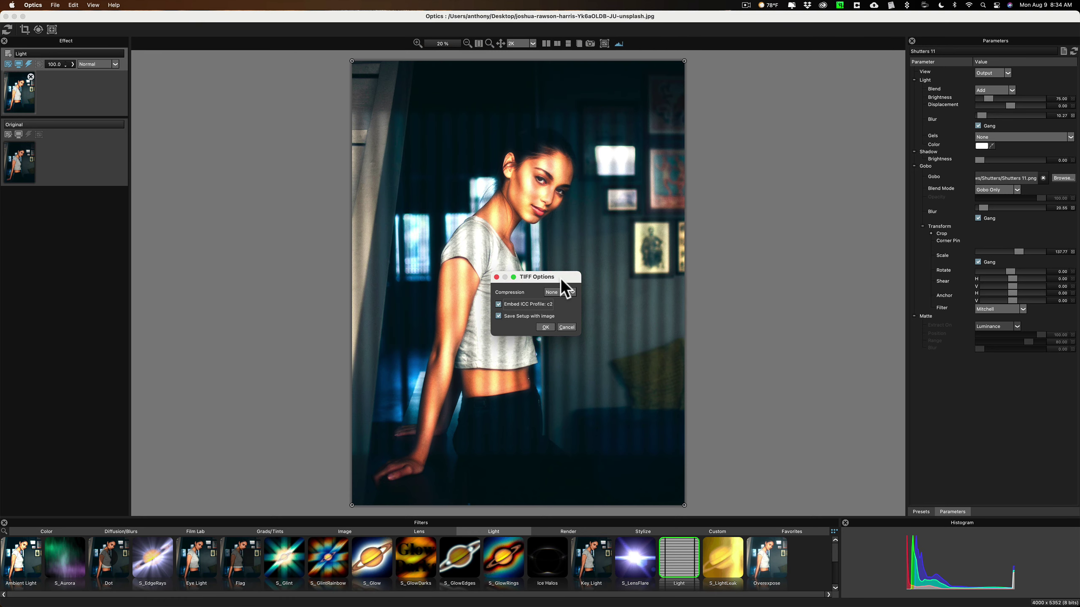
{"action": "left_click_drag", "start_coordinate": [557, 277], "coordinate": [553, 104]}
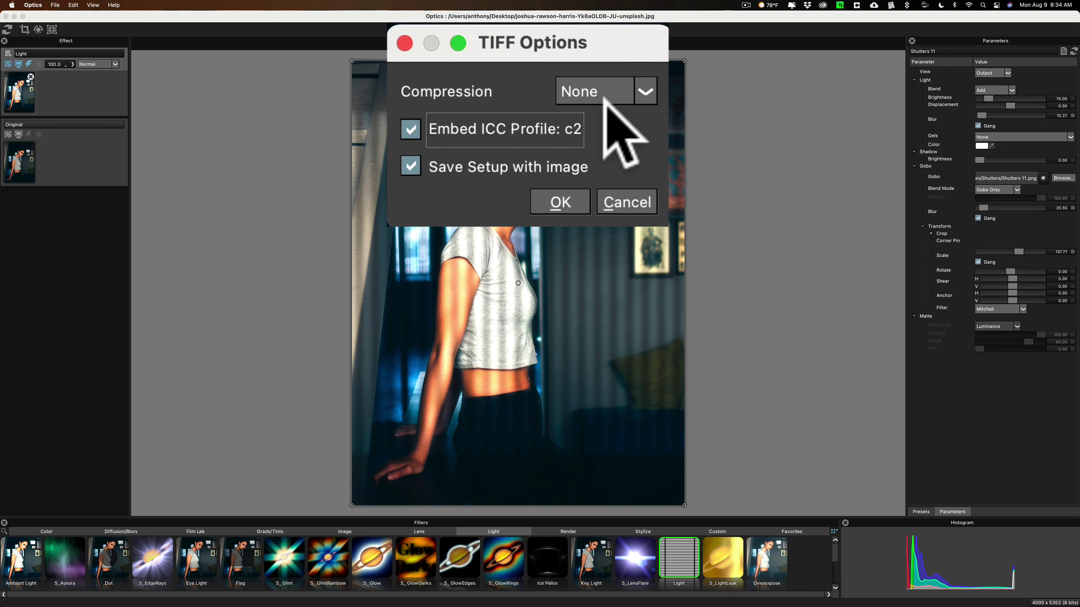
{"action": "left_click", "coordinate": [644, 90]}
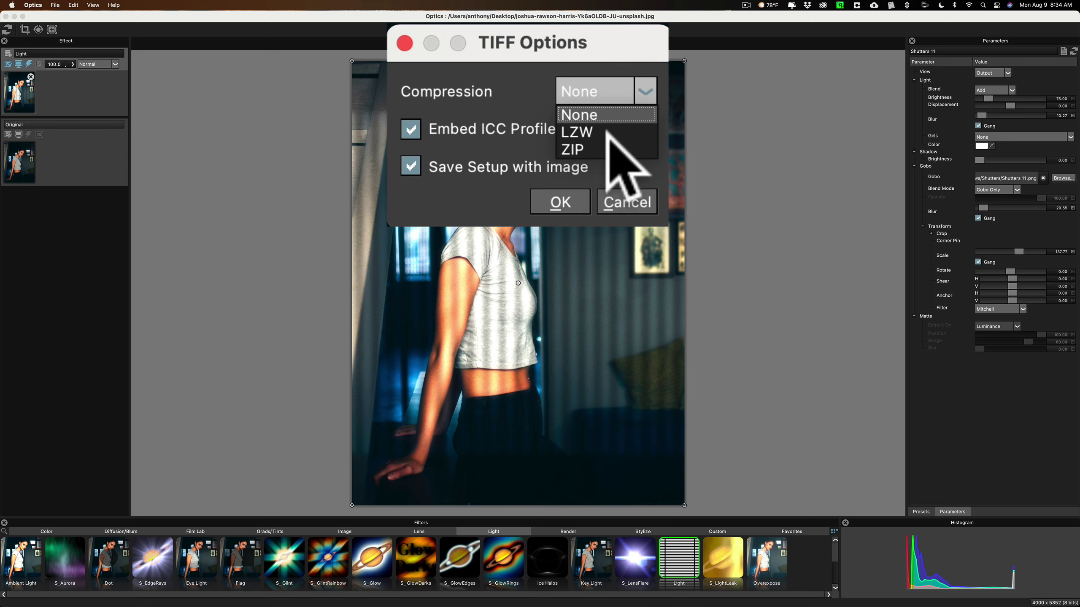
{"action": "left_click", "coordinate": [503, 85]}
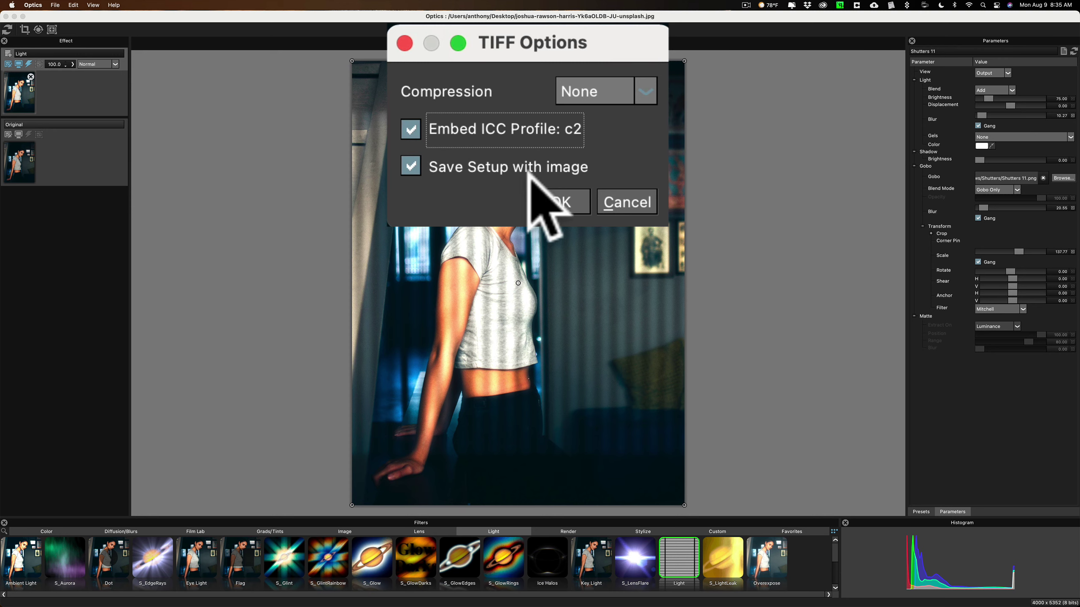
Confirm the TIFF options to write Test.tif, then close the image
{"action": "left_click", "coordinate": [557, 196]}
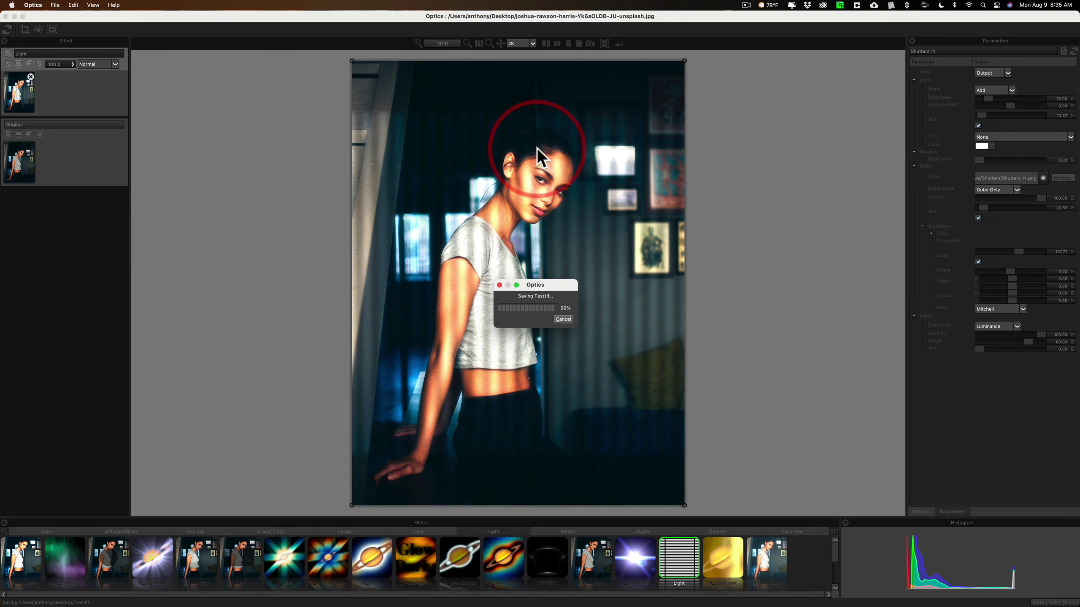
{"action": "left_click", "coordinate": [55, 5]}
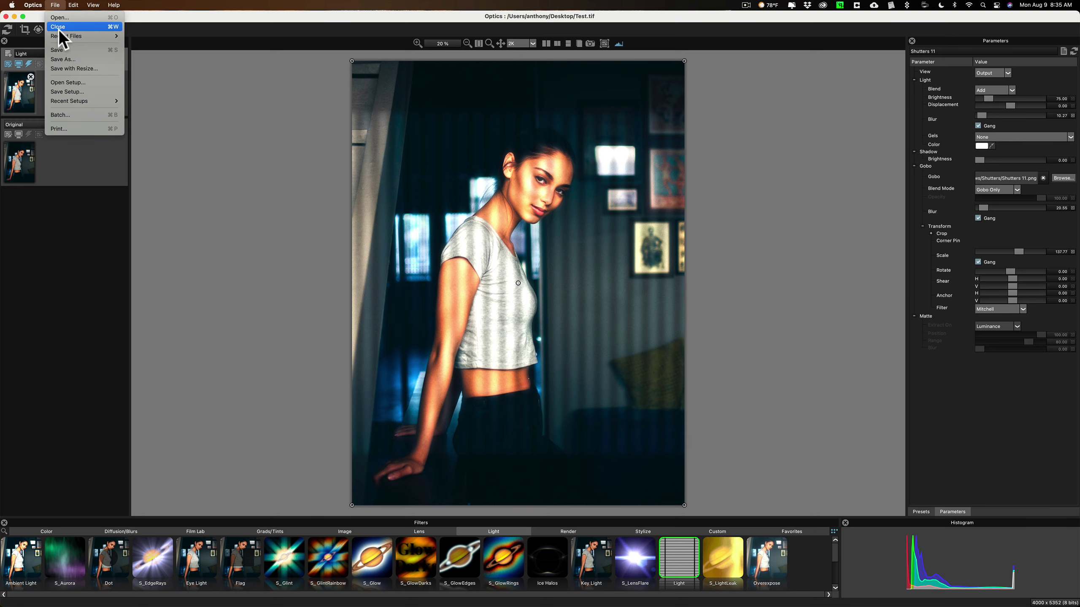
{"action": "left_click", "coordinate": [58, 27]}
Reopen Test.tif from the Desktop and set its Gobo Scale to 164.38
{"action": "left_click", "coordinate": [56, 5]}
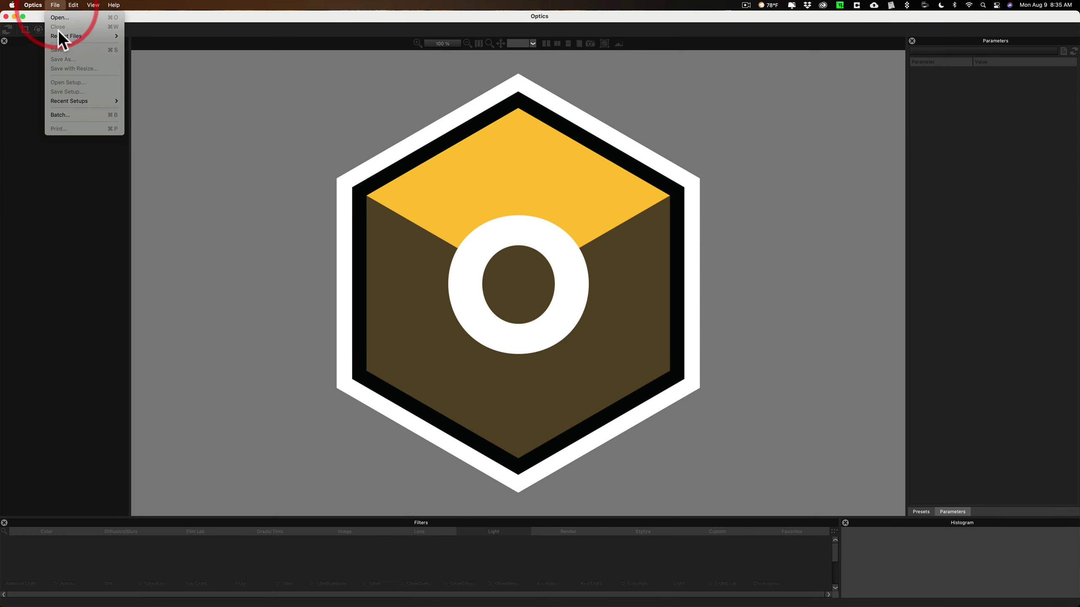
{"action": "left_click", "coordinate": [57, 17]}
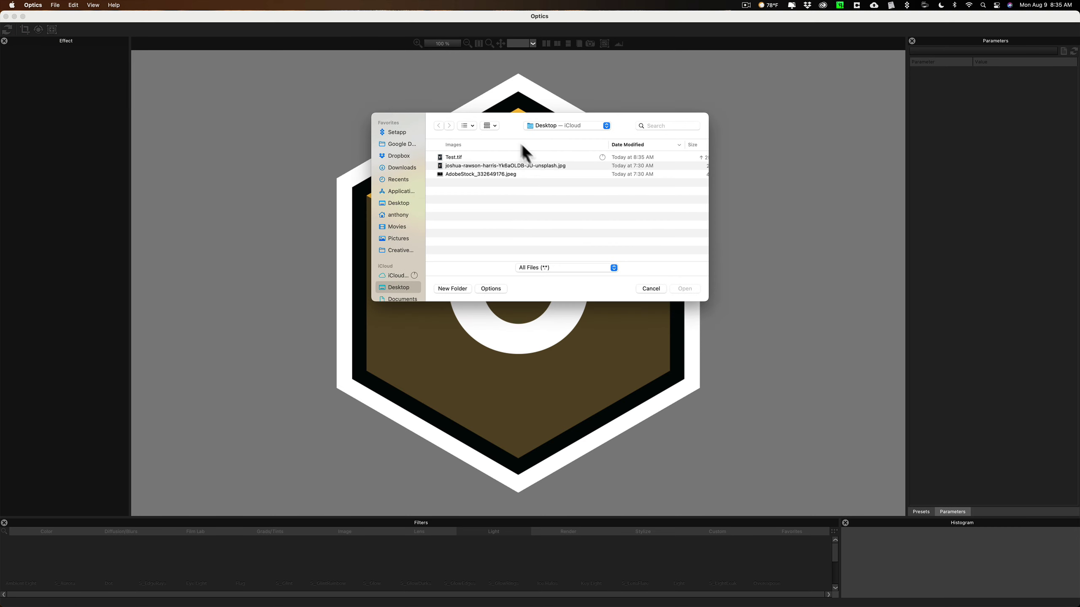
{"action": "left_click", "coordinate": [447, 156]}
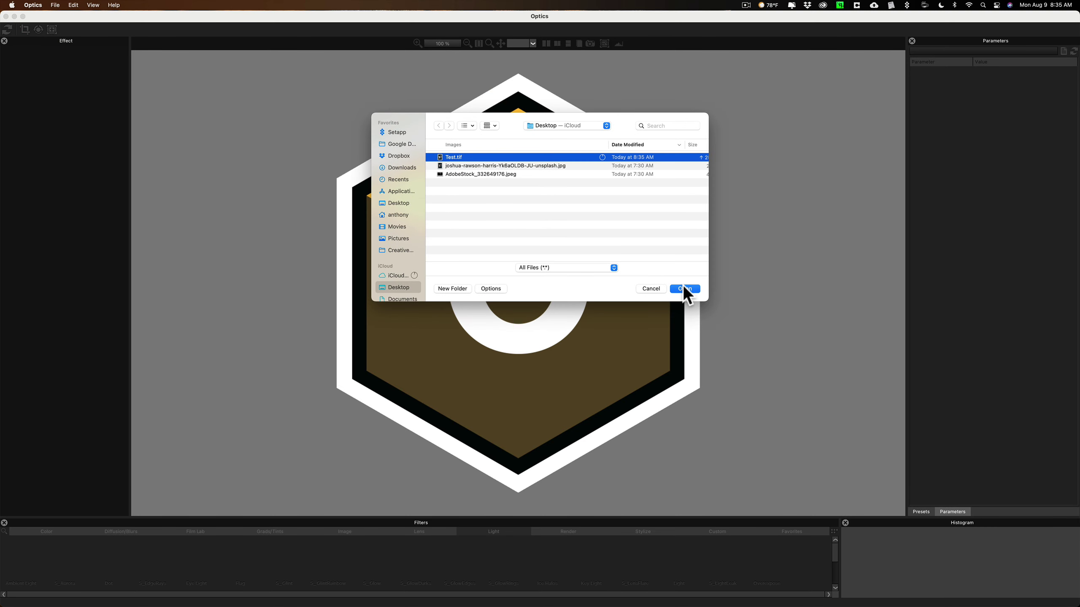
{"action": "left_click", "coordinate": [683, 287]}
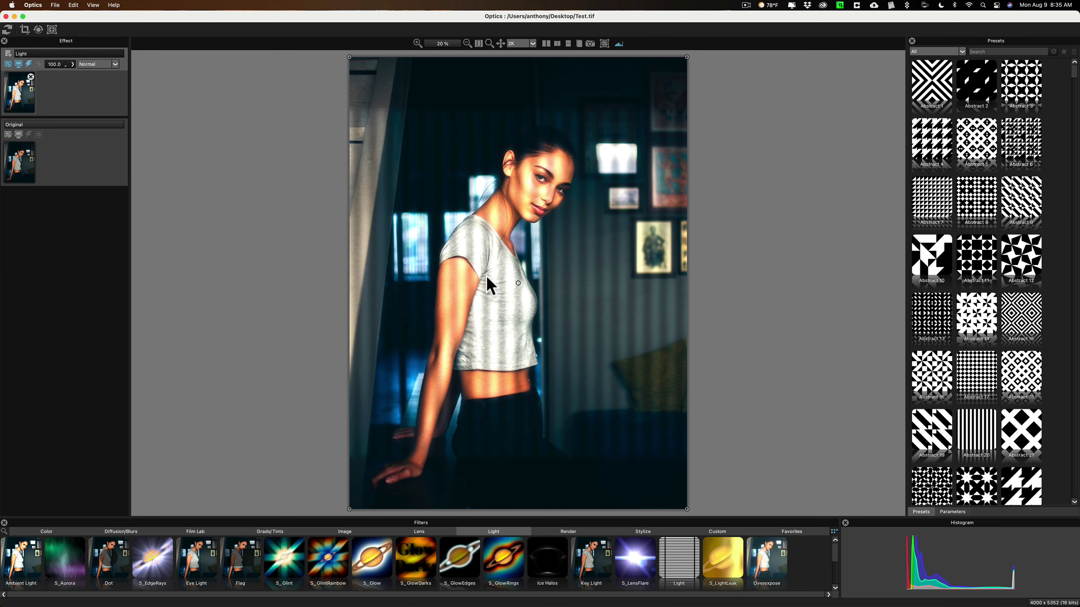
{"action": "left_click", "coordinate": [957, 513]}
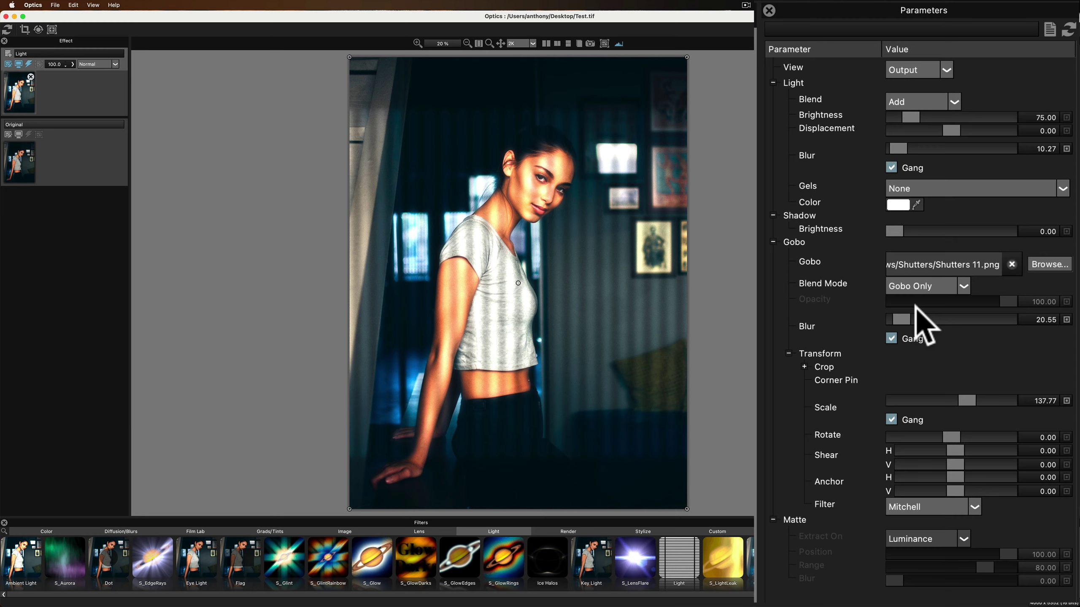
{"action": "left_click_drag", "start_coordinate": [967, 400], "coordinate": [969, 402]}
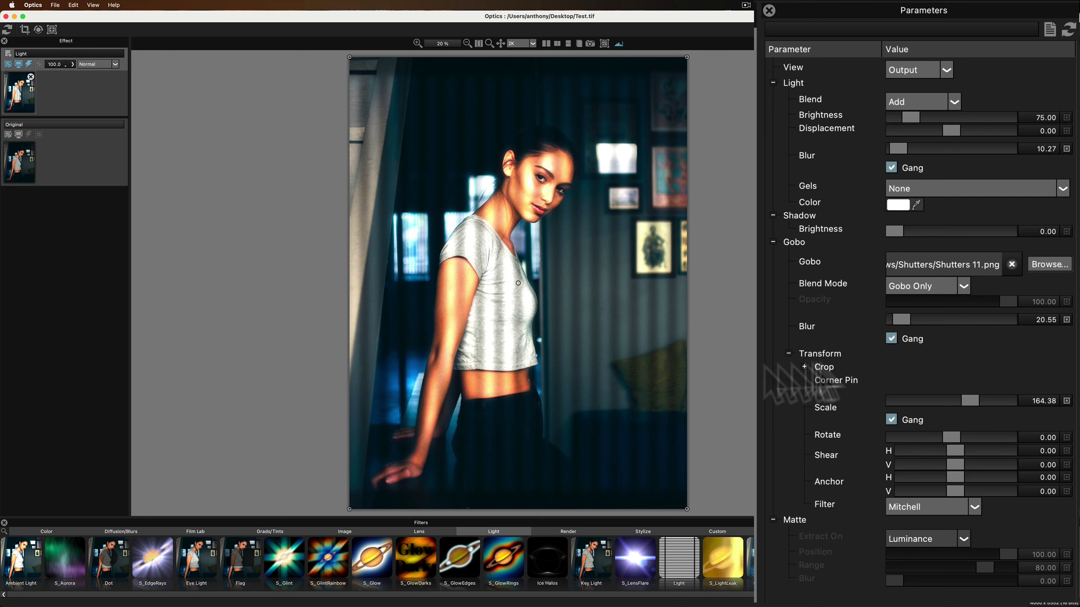
Overwrite Test.tif on the Desktop, keeping Save Setup with Image enabled
{"action": "left_click", "coordinate": [55, 6]}
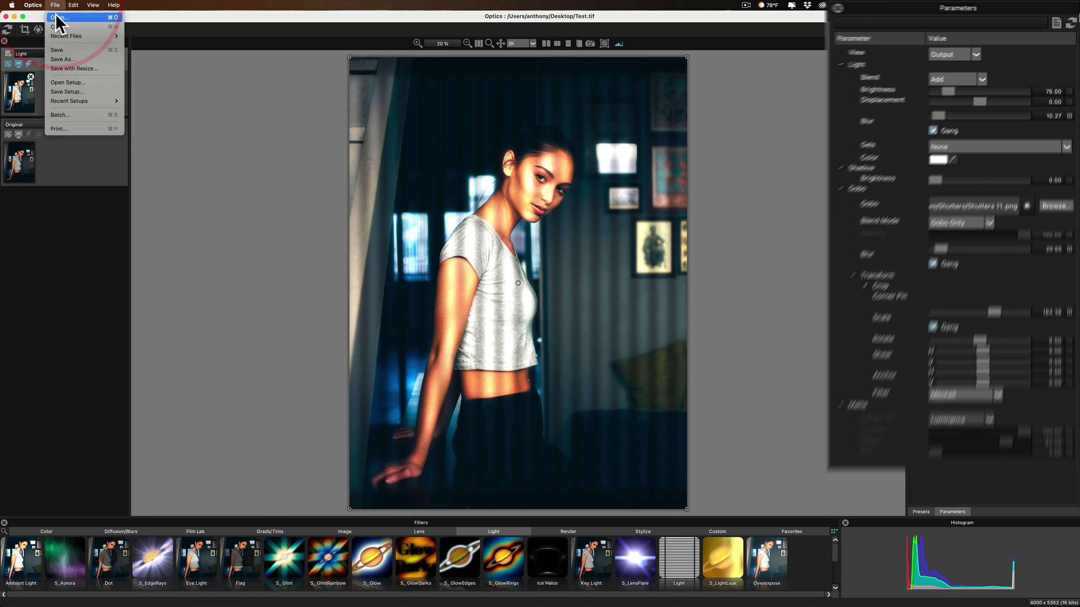
{"action": "left_click", "coordinate": [56, 49]}
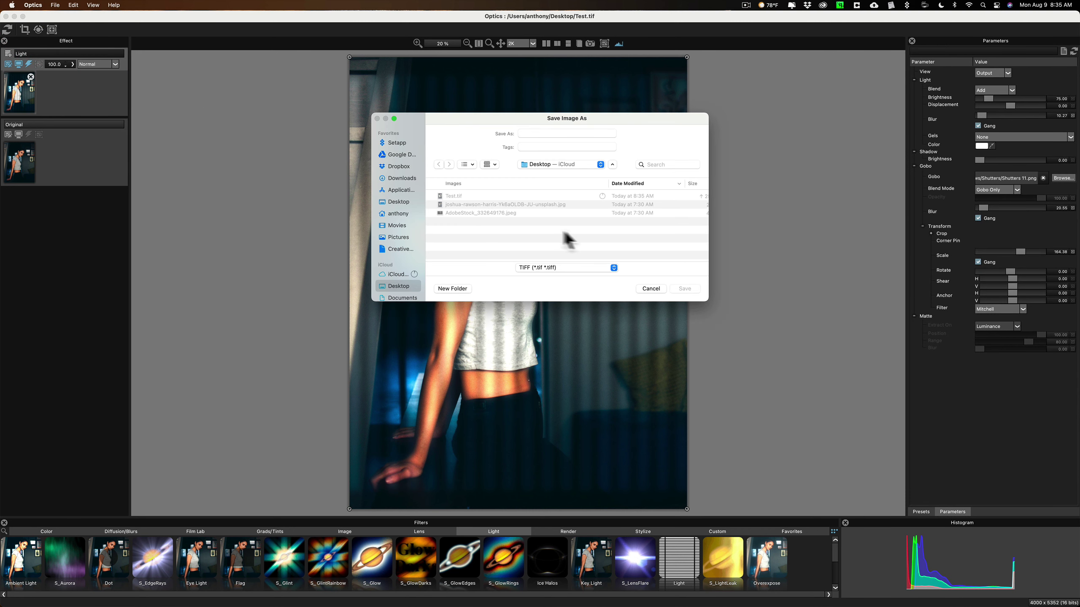
{"action": "left_click", "coordinate": [450, 197]}
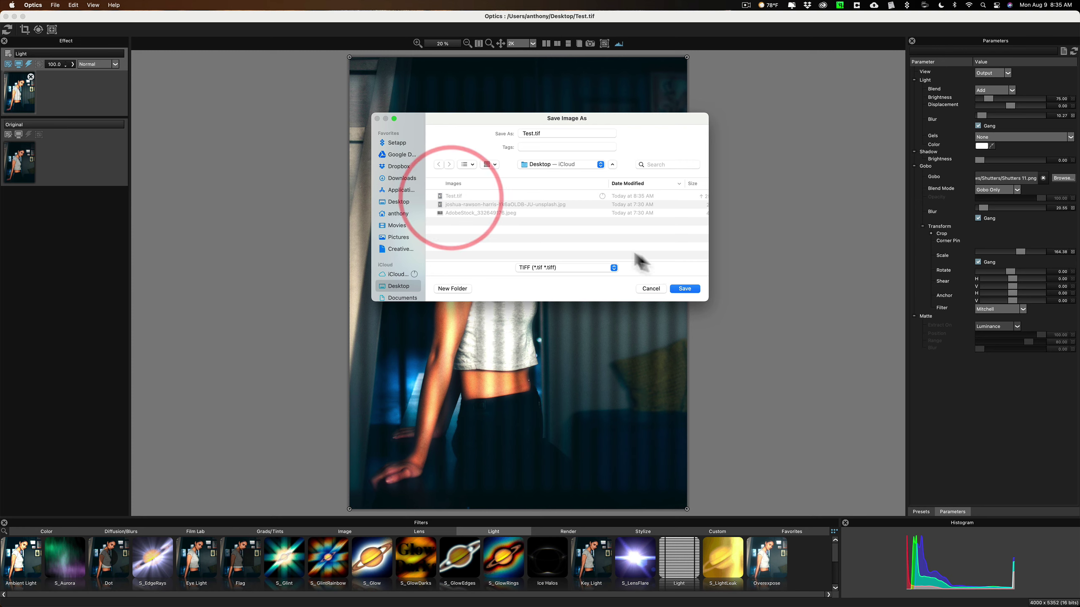
{"action": "left_click", "coordinate": [685, 289]}
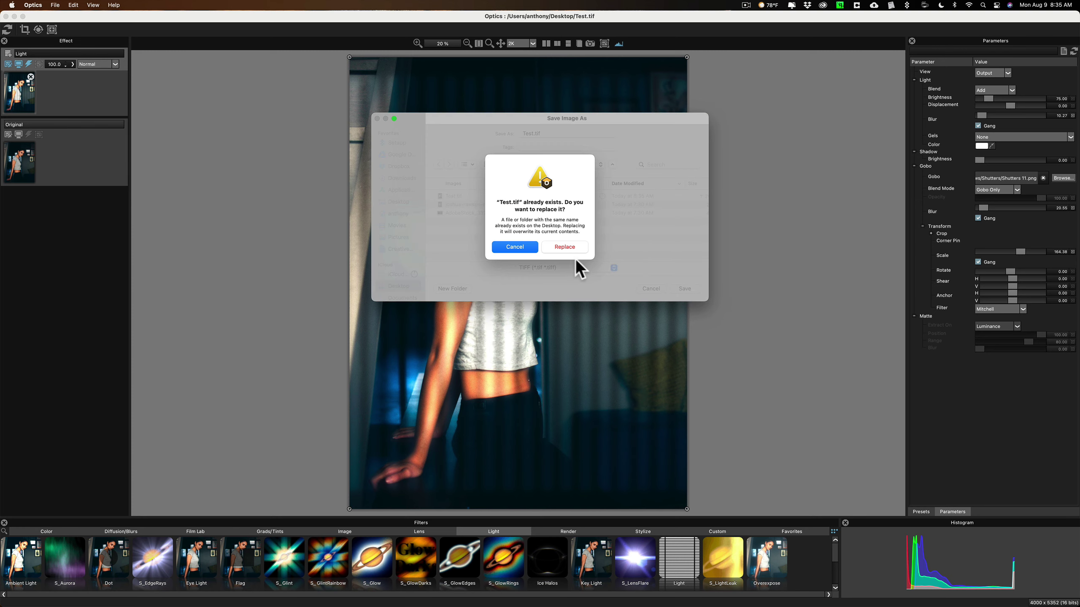
{"action": "left_click", "coordinate": [553, 248]}
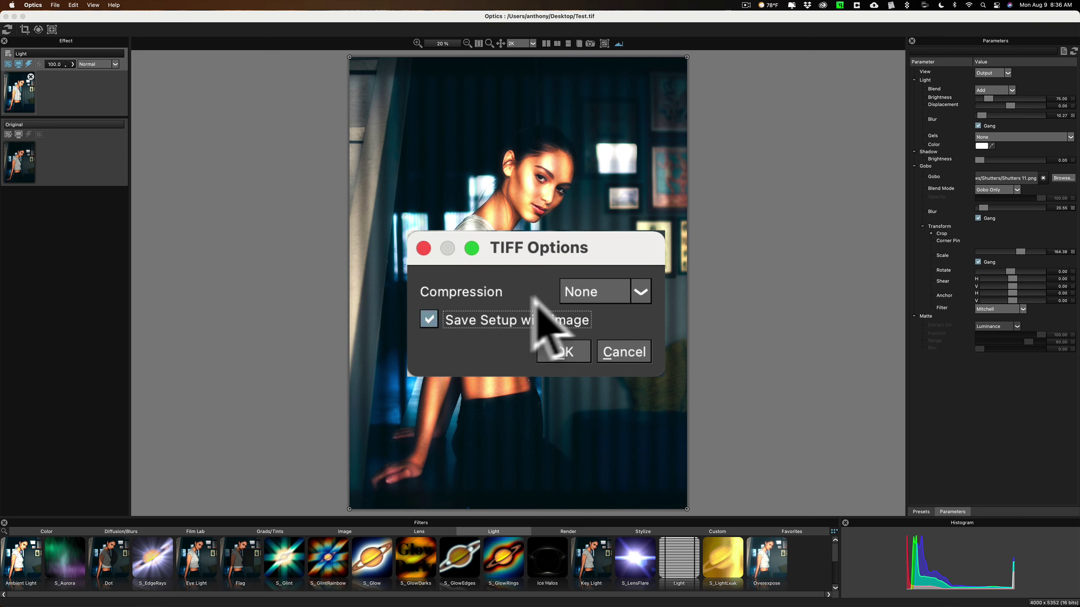
{"action": "left_click", "coordinate": [563, 352]}
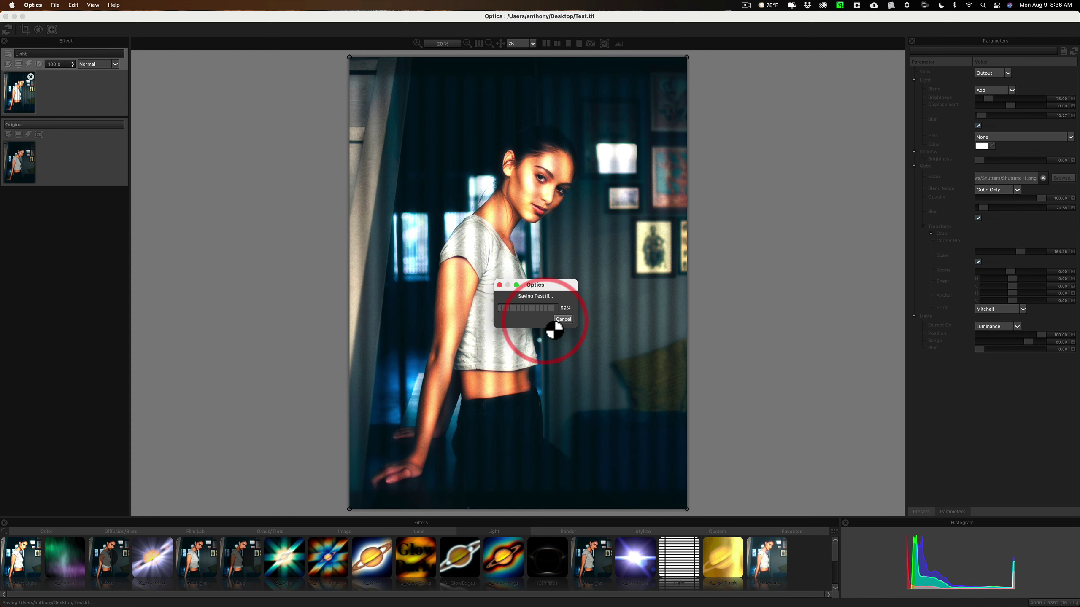
Close the current image and open the portrait AdobeStock_332649176.jpeg
{"action": "left_click", "coordinate": [56, 5]}
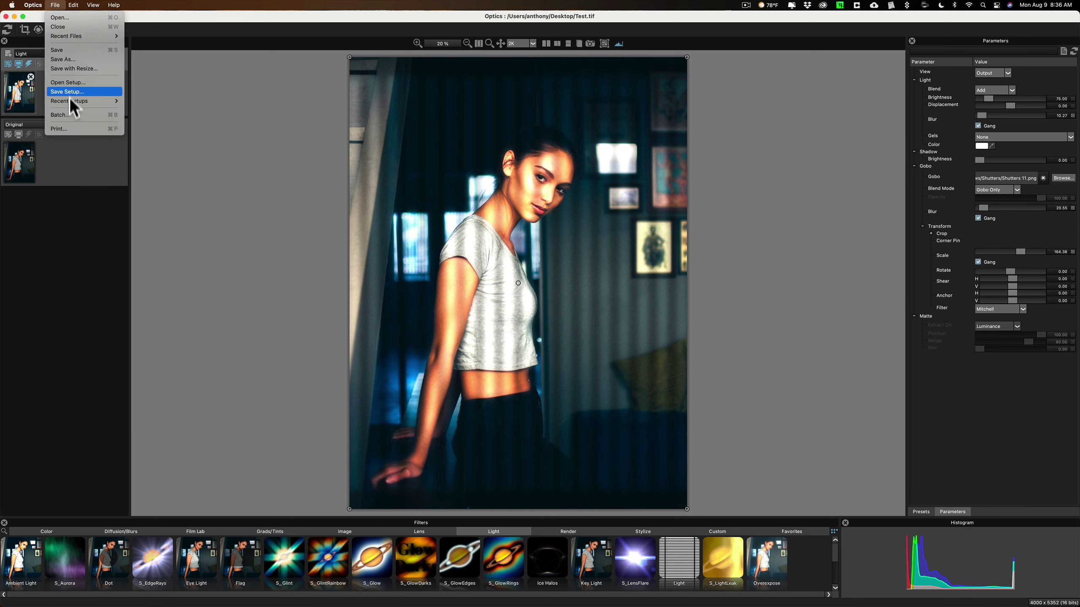
{"action": "left_click", "coordinate": [77, 27]}
{"action": "left_click", "coordinate": [55, 5]}
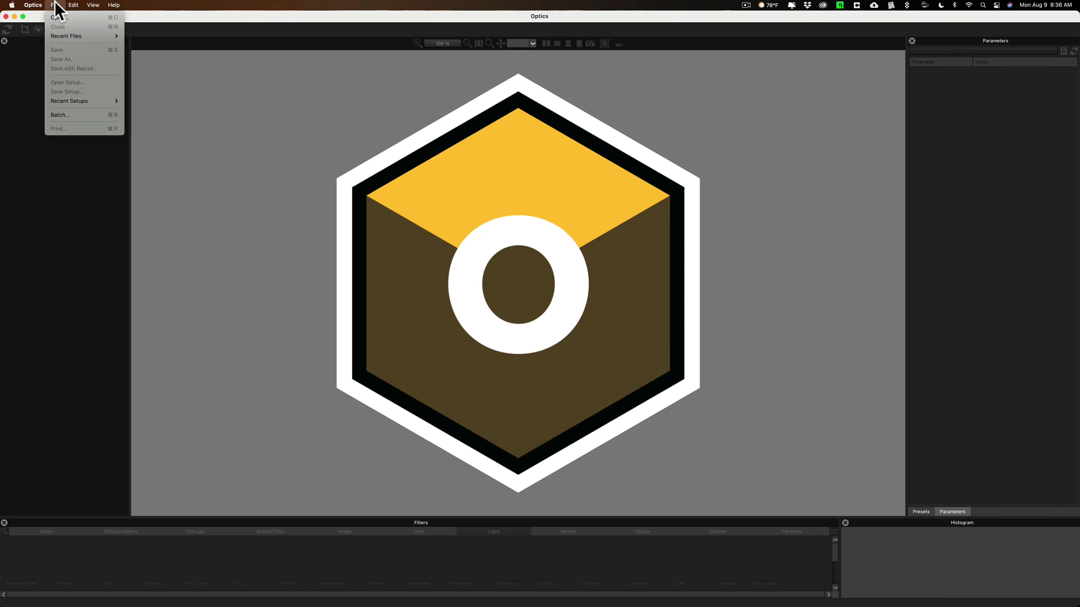
{"action": "left_click", "coordinate": [59, 18]}
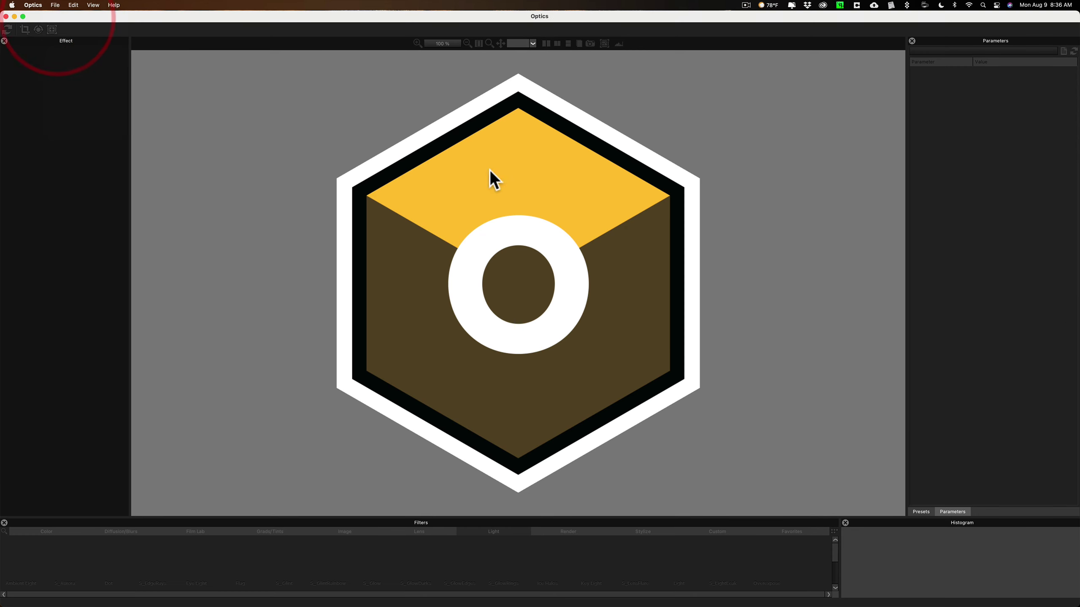
{"action": "left_click", "coordinate": [464, 174]}
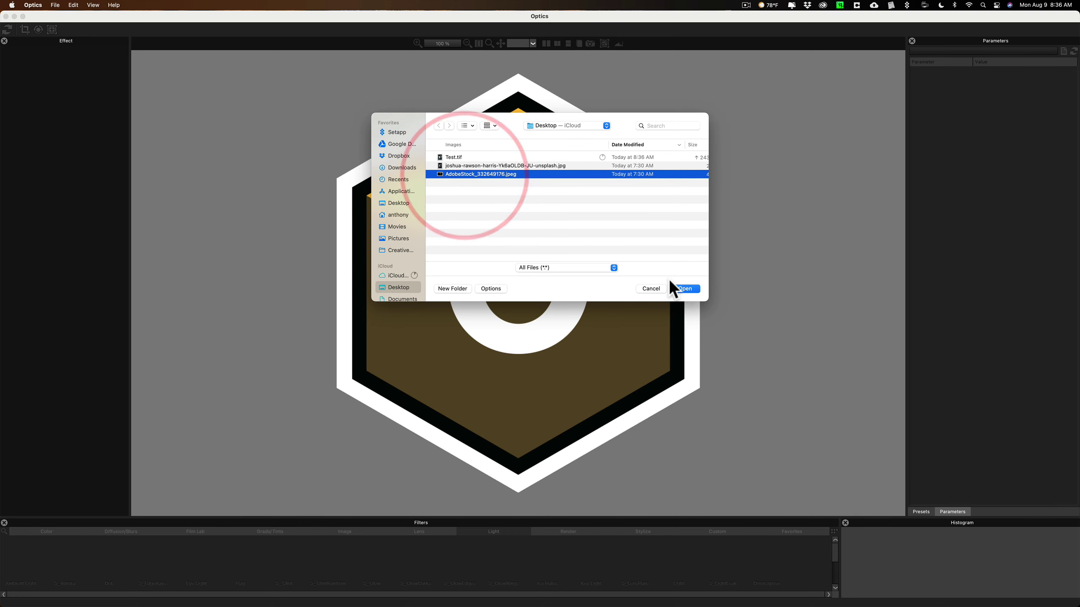
{"action": "left_click", "coordinate": [683, 288]}
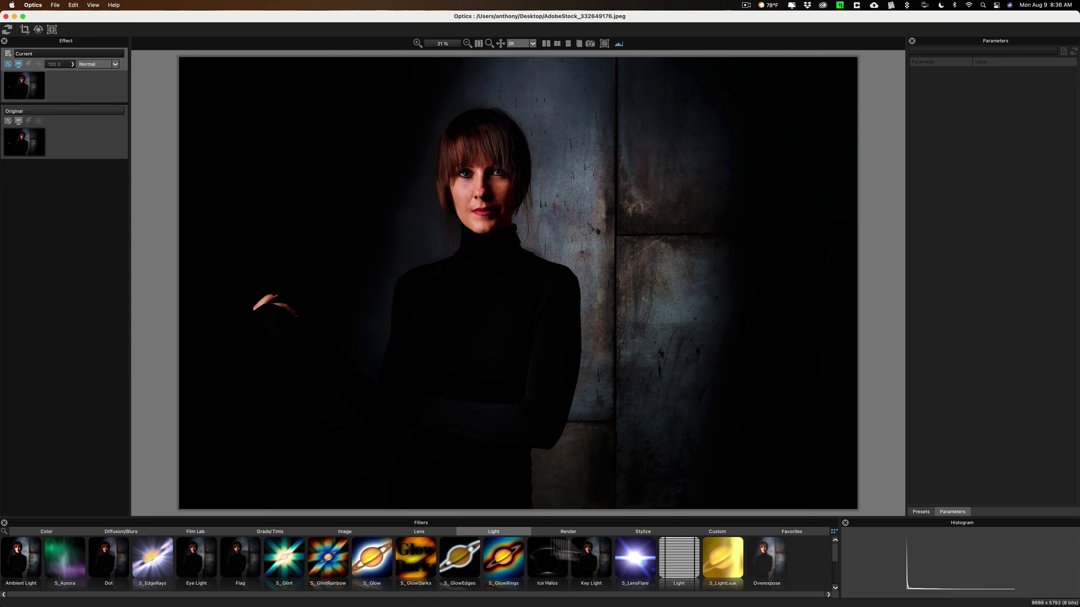
Apply the Light filter and browse the Shutters presets, landing on Shutters 10
{"action": "left_click", "coordinate": [679, 557]}
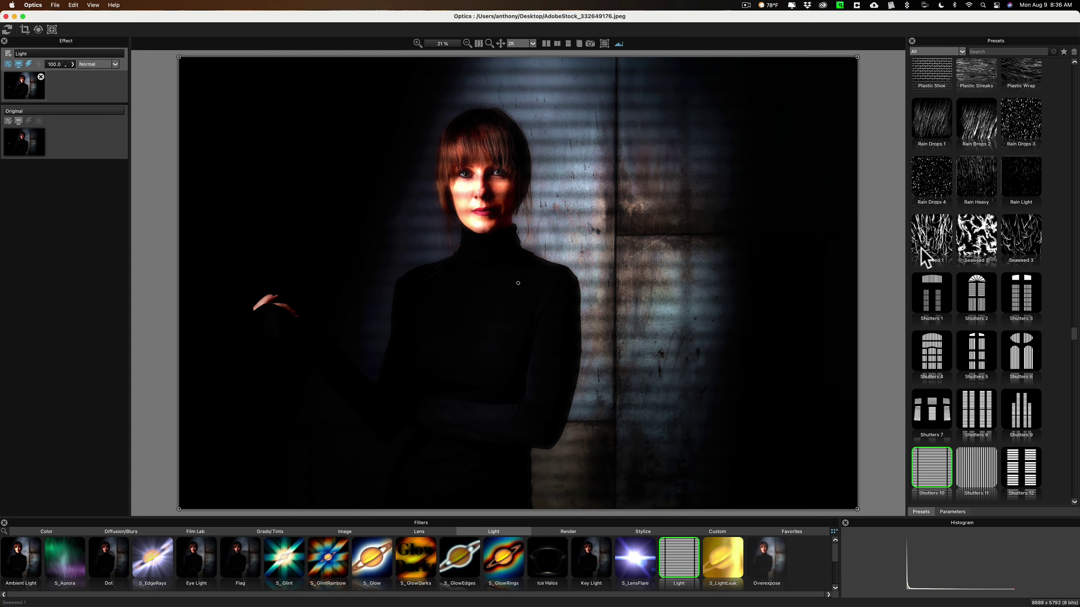
{"action": "scroll", "coordinate": [926, 257], "scroll_direction": "down", "scroll_amount": 3}
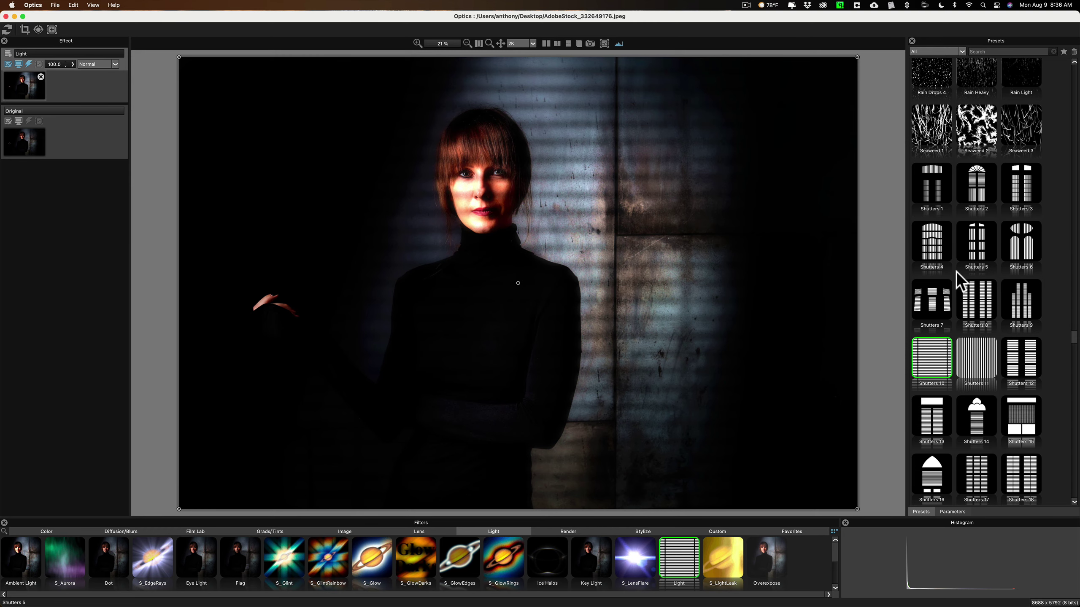
{"action": "scroll", "coordinate": [957, 282], "scroll_direction": "up", "scroll_amount": 10}
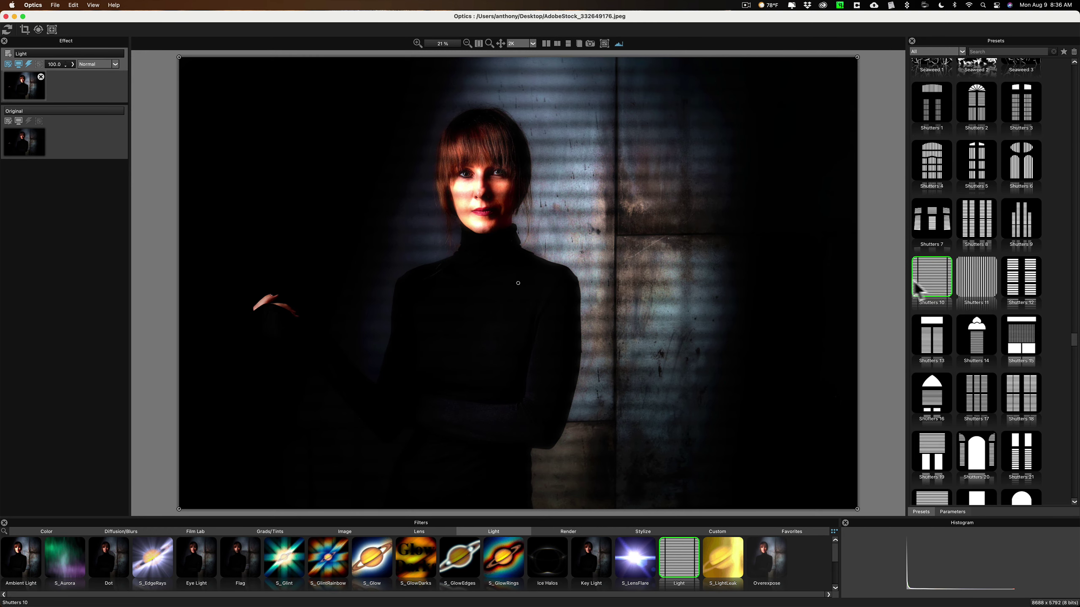
In Parameters, preview the light as Matte and as Gobo, then return to the result view
{"action": "left_click", "coordinate": [949, 512]}
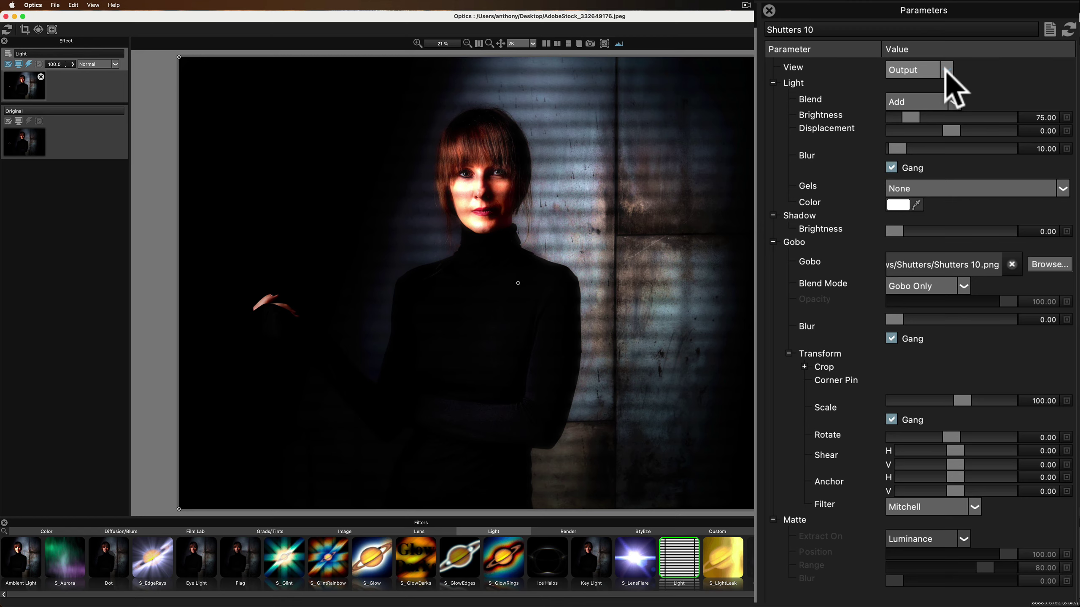
{"action": "left_click", "coordinate": [946, 69]}
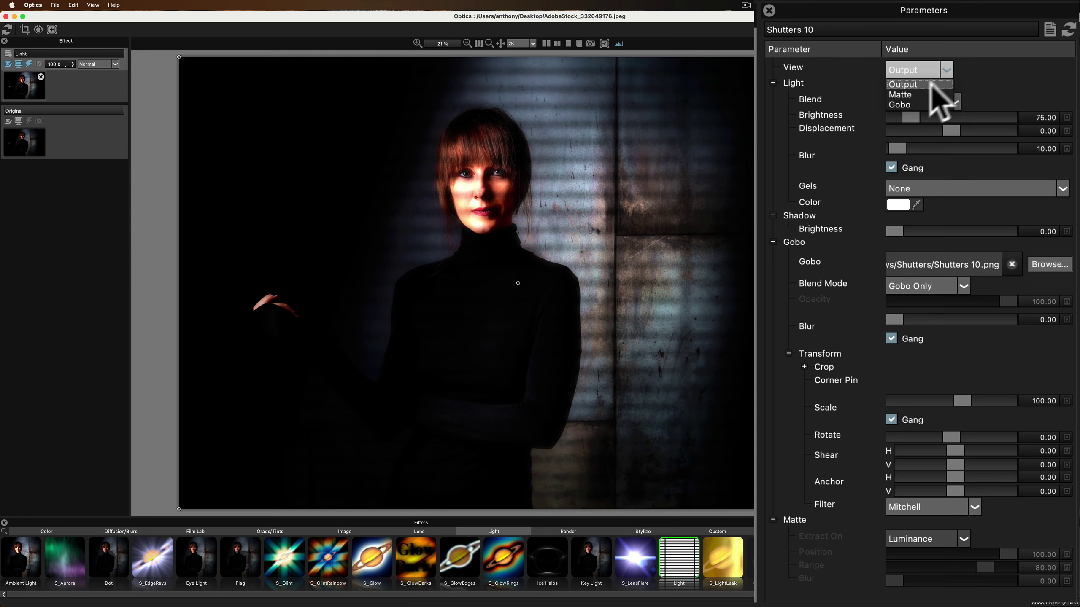
{"action": "left_click", "coordinate": [916, 94]}
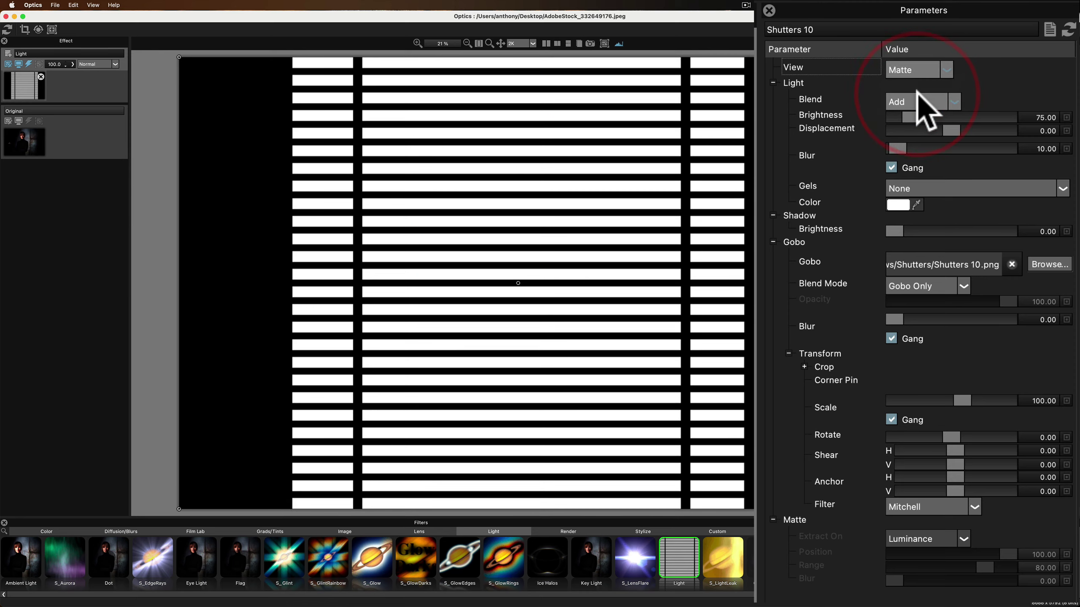
{"action": "left_click", "coordinate": [946, 70]}
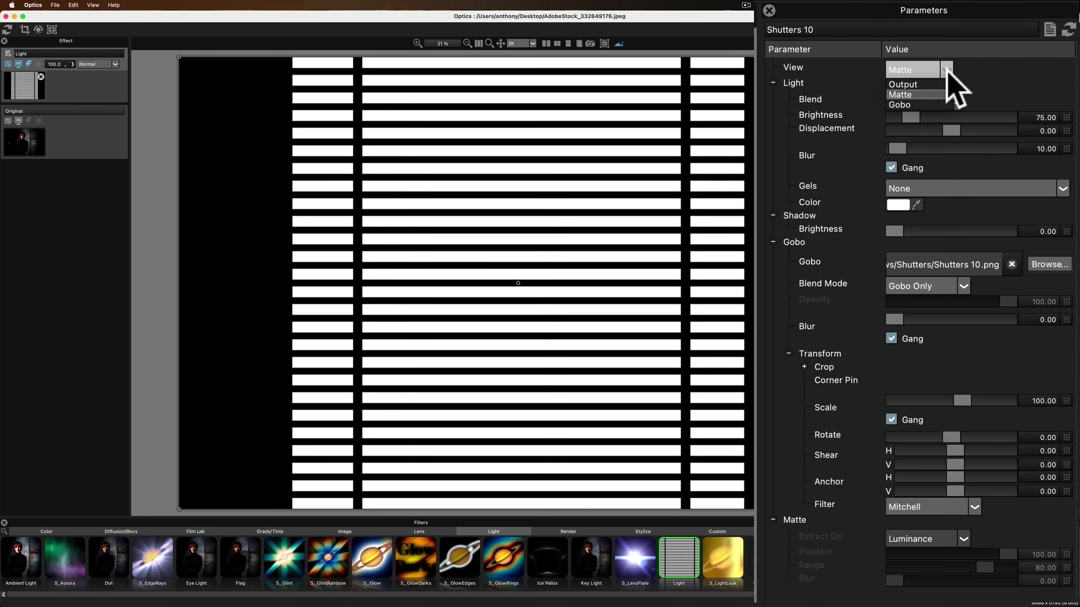
{"action": "left_click", "coordinate": [916, 105]}
{"action": "left_click", "coordinate": [937, 68]}
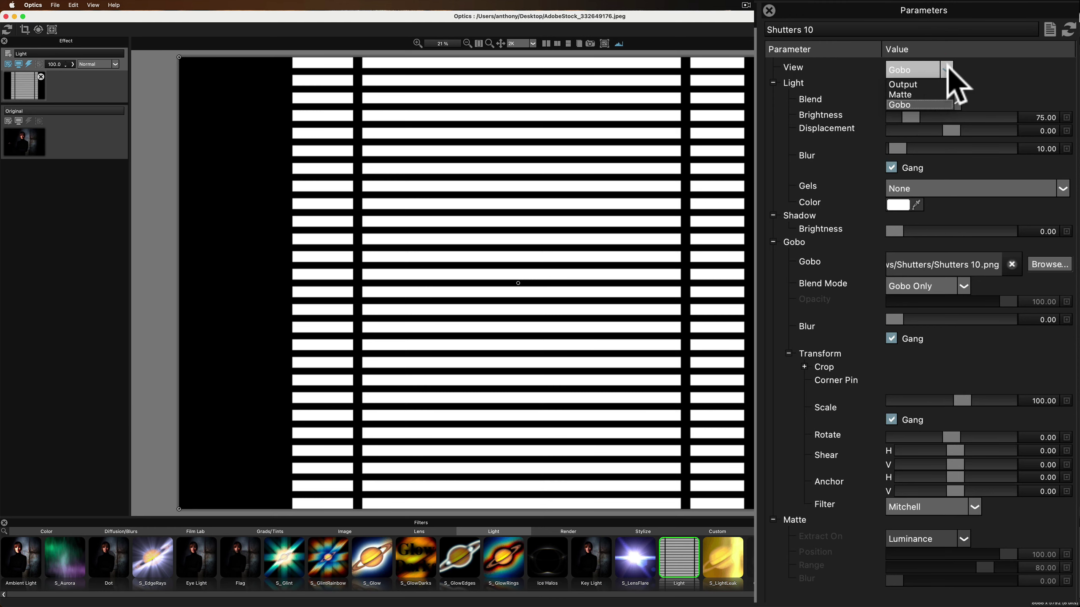
{"action": "left_click", "coordinate": [913, 82]}
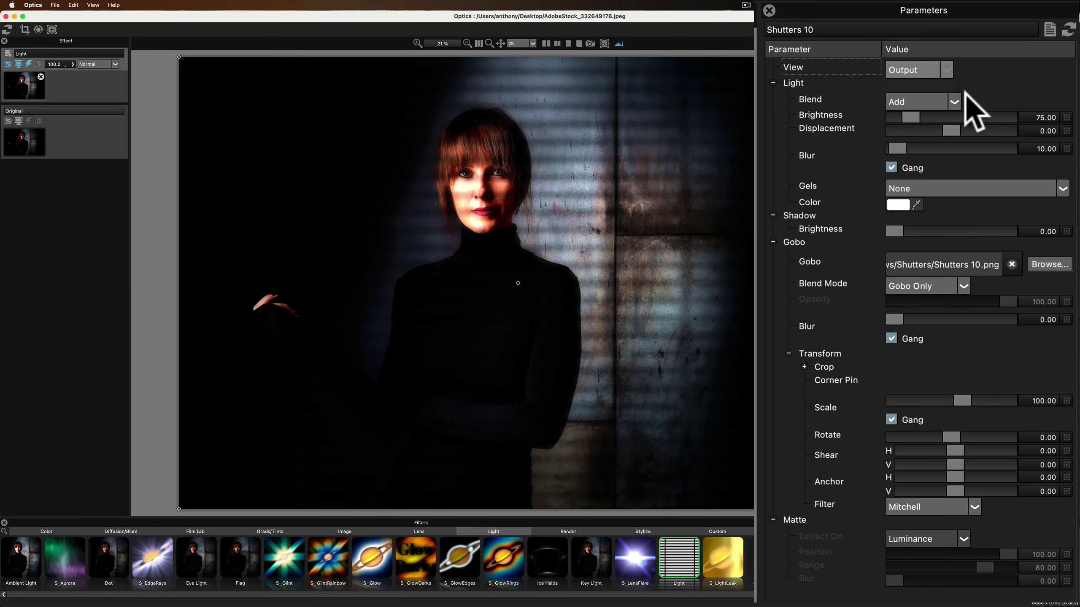
Try the Screen and Subtract light blend modes, then settle on Add
{"action": "left_click", "coordinate": [952, 101]}
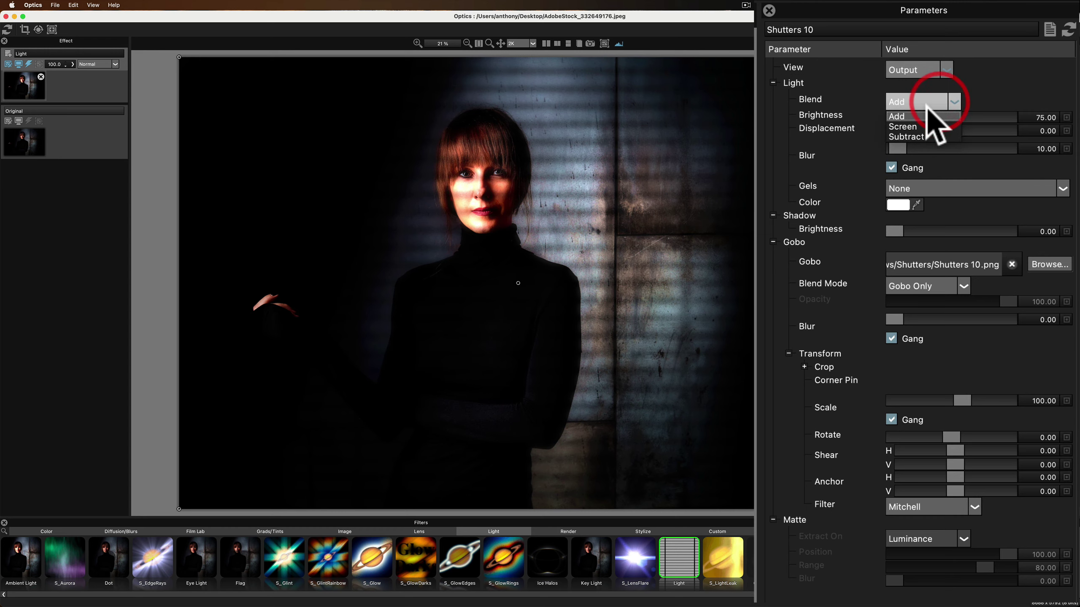
{"action": "left_click", "coordinate": [916, 128]}
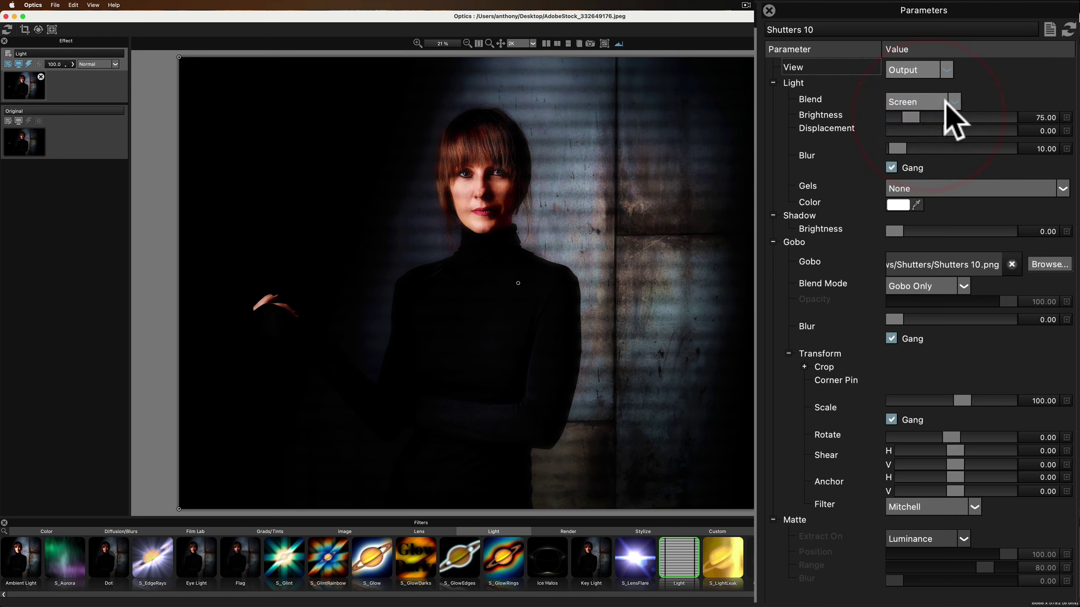
{"action": "left_click", "coordinate": [953, 102]}
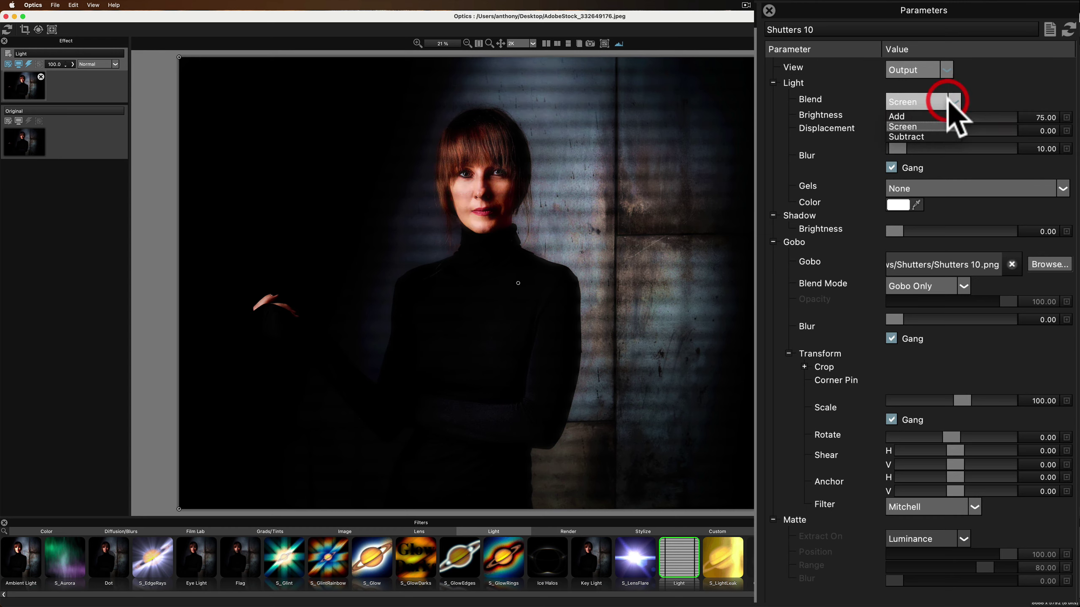
{"action": "left_click", "coordinate": [927, 136]}
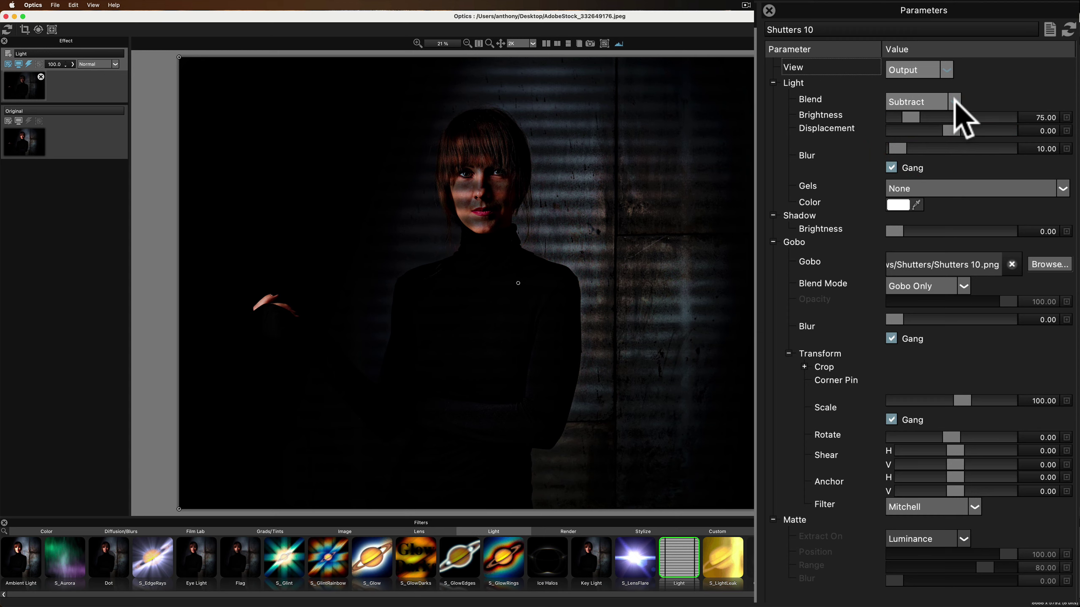
{"action": "left_click", "coordinate": [956, 100]}
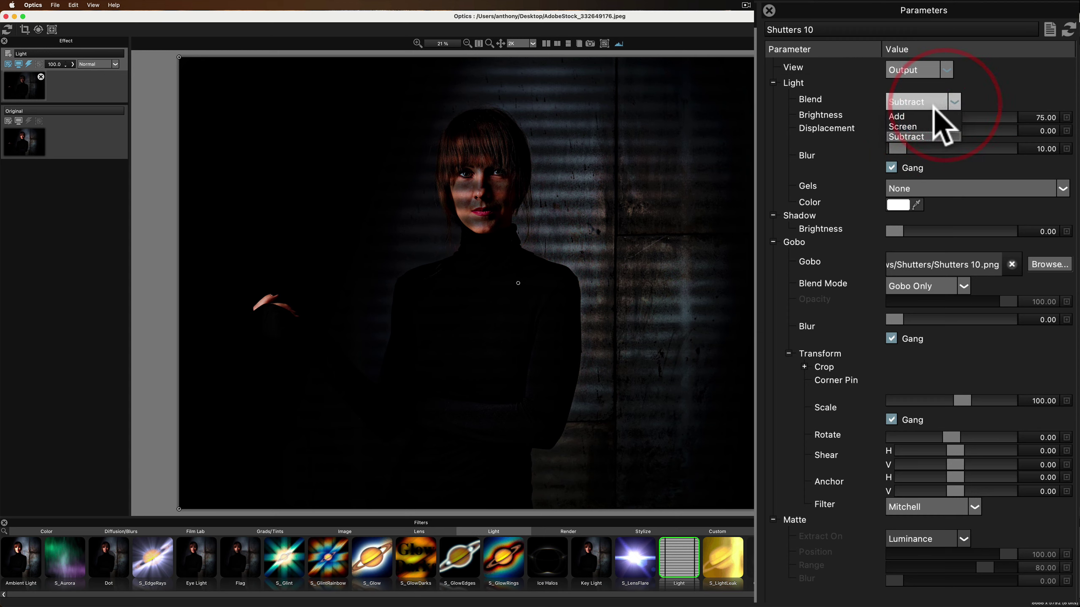
{"action": "left_click", "coordinate": [935, 112]}
{"action": "left_click", "coordinate": [954, 102]}
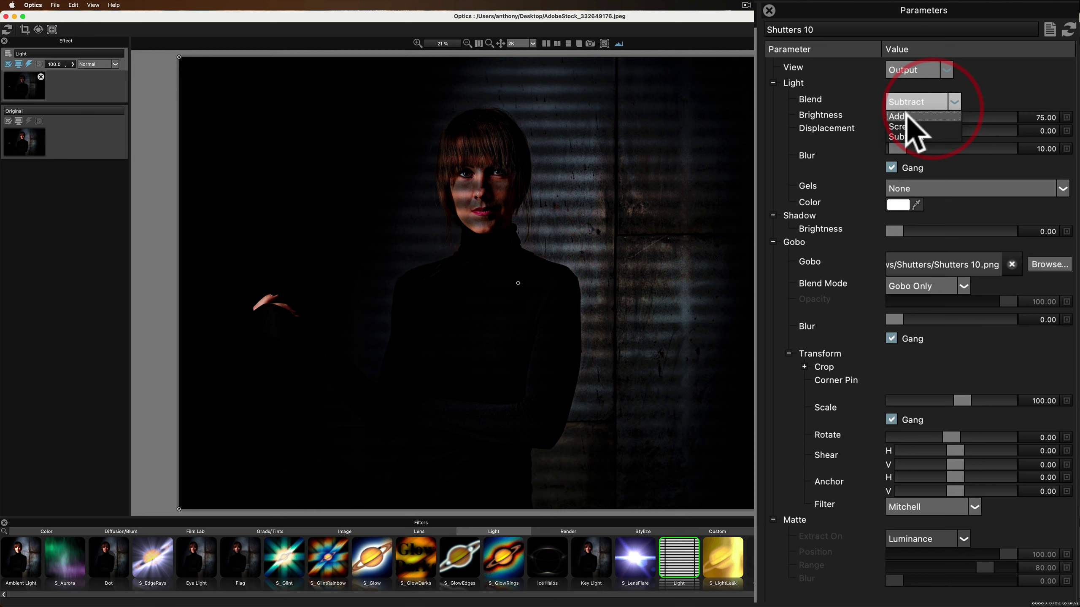
{"action": "left_click", "coordinate": [922, 112]}
Lower the light brightness to 41.10 and leave Displacement reset at 0.00
{"action": "mouse_move", "coordinate": [915, 118]}
{"action": "left_mouse_down"}
{"action": "mouse_move", "coordinate": [928, 136]}
{"action": "mouse_move", "coordinate": [917, 136]}
{"action": "left_mouse_up"}
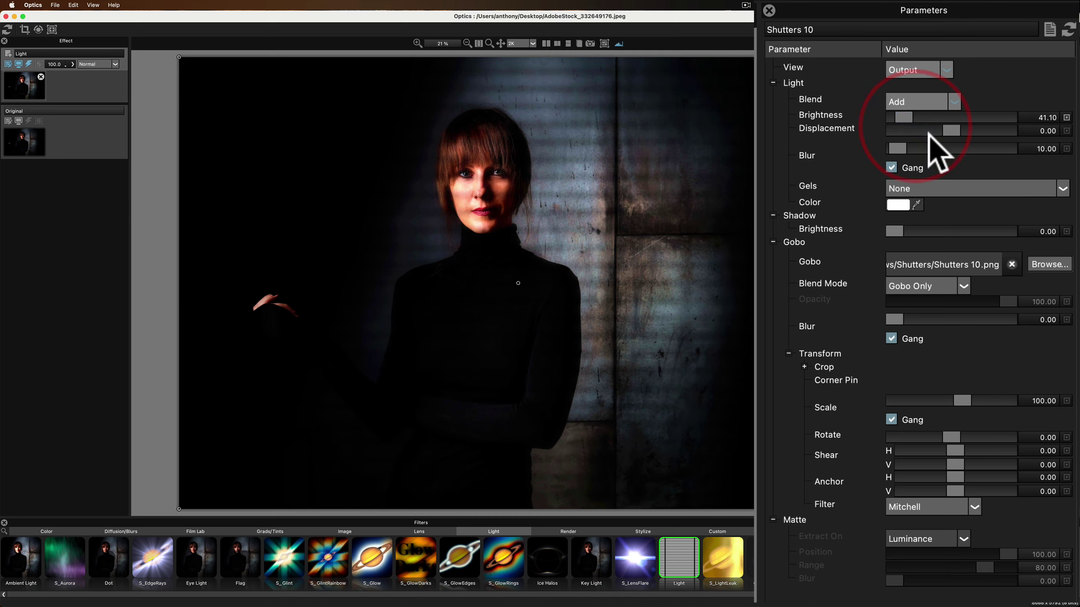
{"action": "left_click_drag", "start_coordinate": [951, 131], "coordinate": [953, 131]}
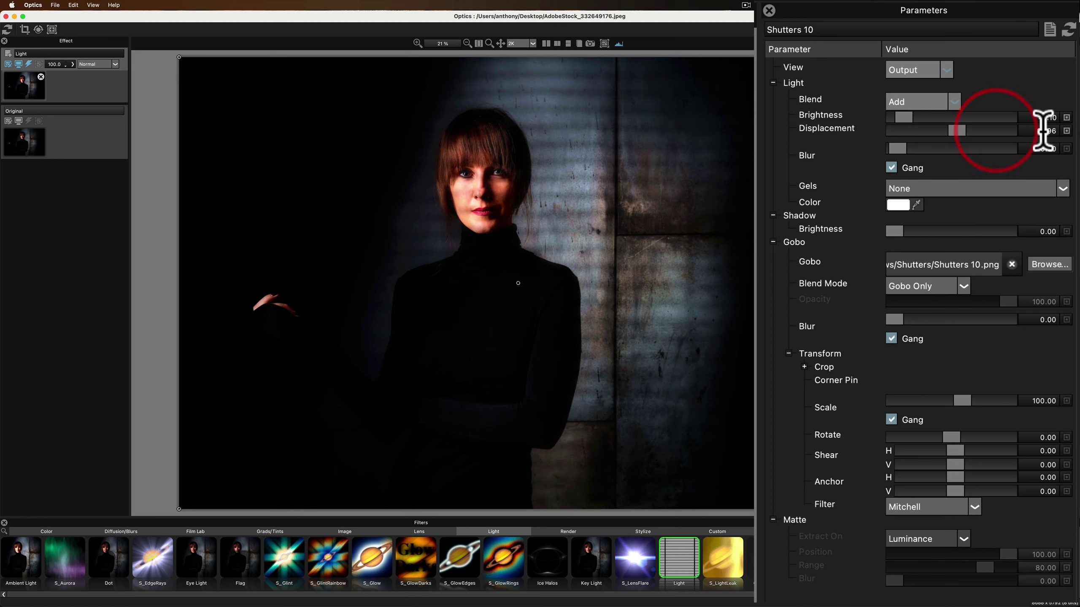
{"action": "left_click_drag", "start_coordinate": [1043, 132], "coordinate": [952, 148]}
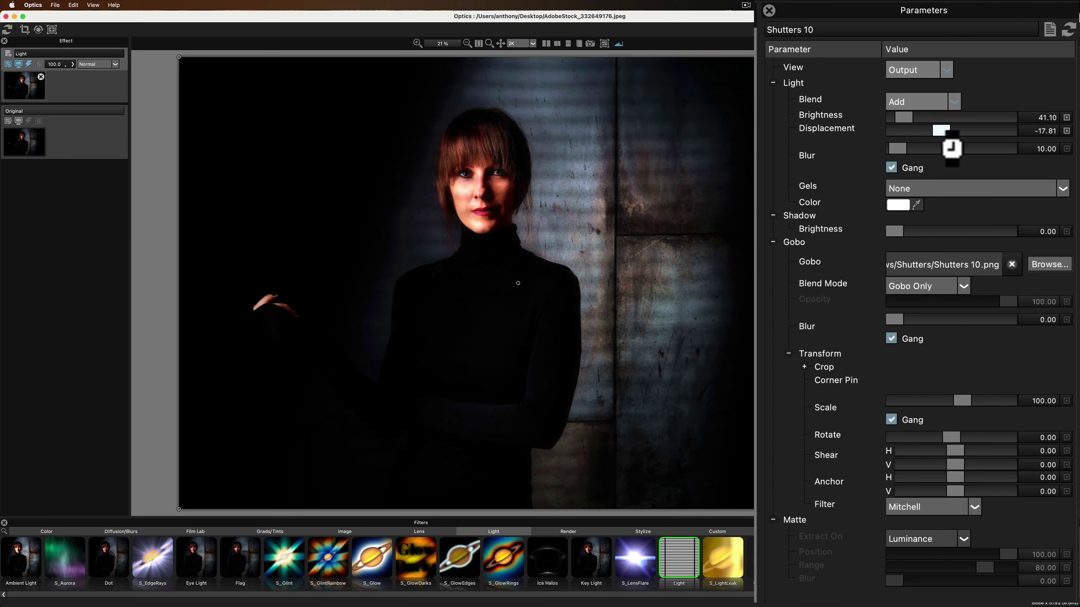
{"action": "left_click", "coordinate": [1066, 131]}
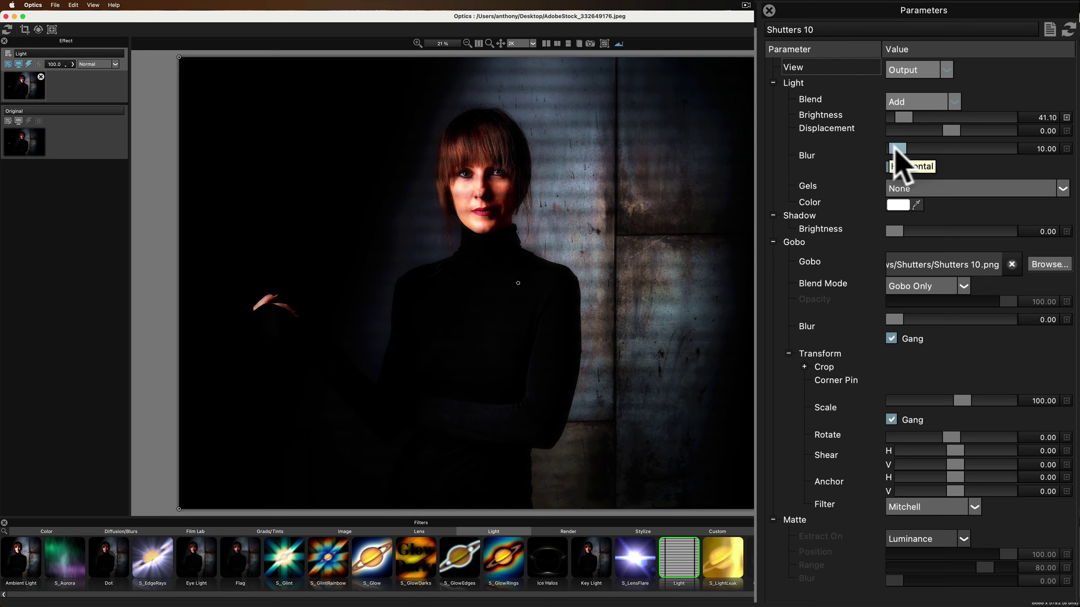
Set the Shutters 10 light blur to 10.00 with horizontal and vertical blur ganged together
{"action": "mouse_move", "coordinate": [897, 149]}
{"action": "left_mouse_down"}
{"action": "mouse_move", "coordinate": [924, 168]}
{"action": "mouse_move", "coordinate": [889, 166]}
{"action": "left_mouse_up"}
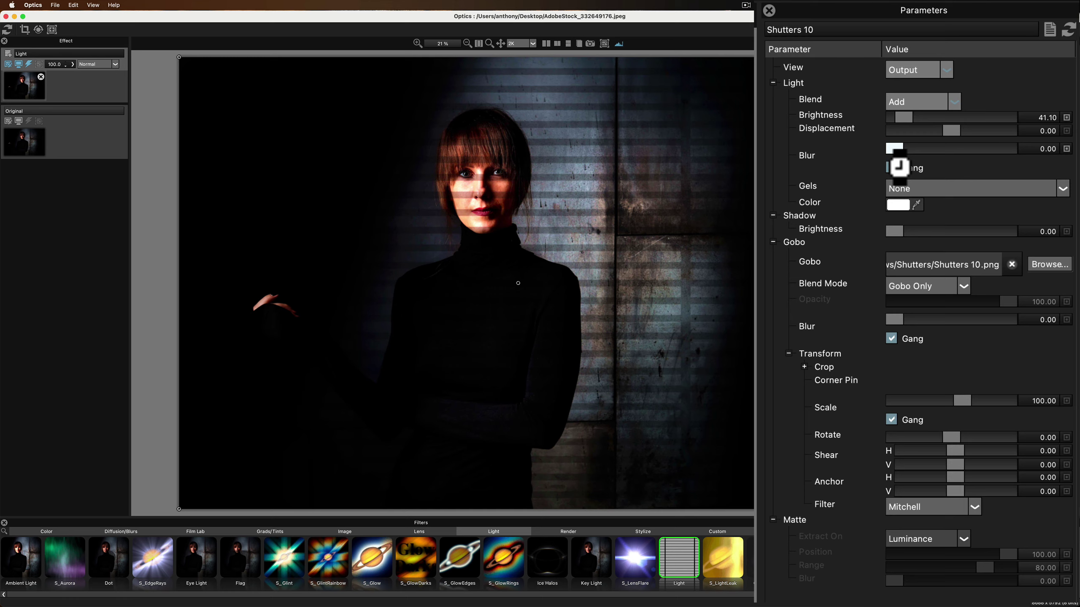
{"action": "left_click_drag", "start_coordinate": [902, 167], "coordinate": [908, 167]}
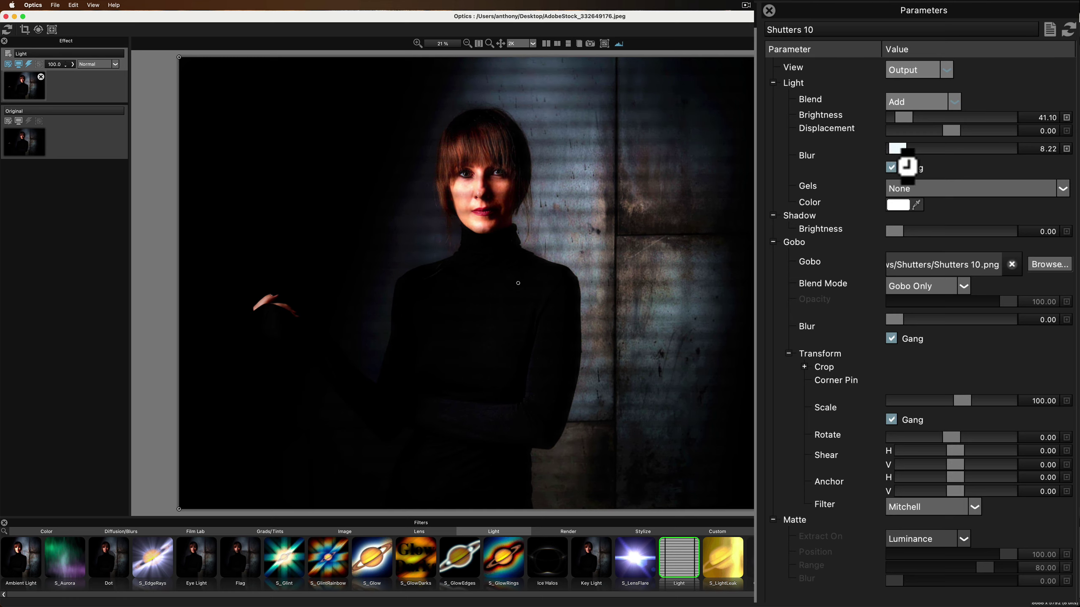
{"action": "left_click", "coordinate": [1066, 149]}
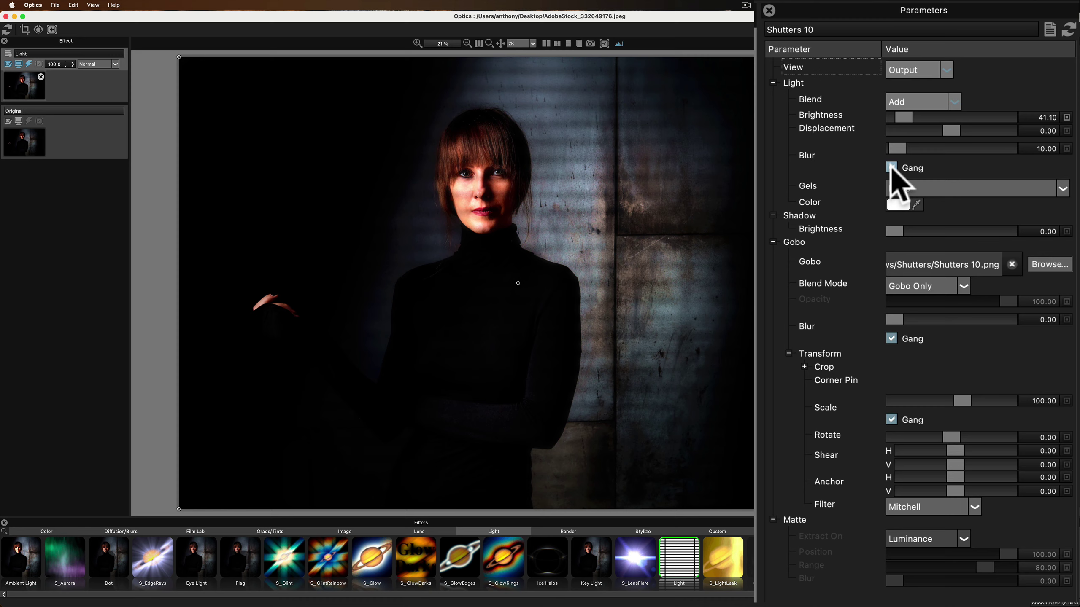
{"action": "left_click", "coordinate": [891, 166]}
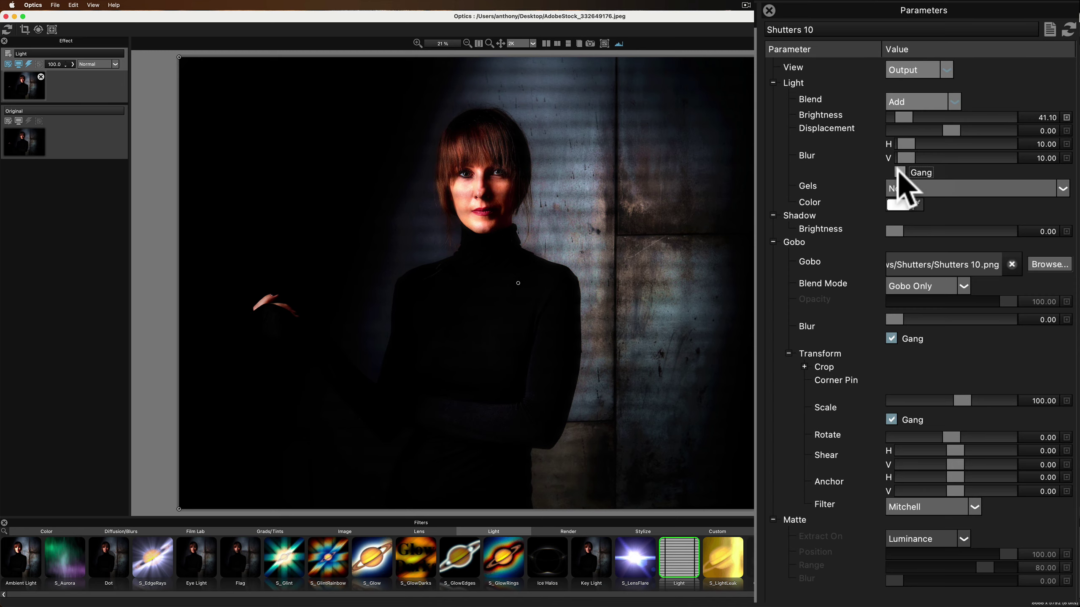
{"action": "left_click", "coordinate": [899, 171]}
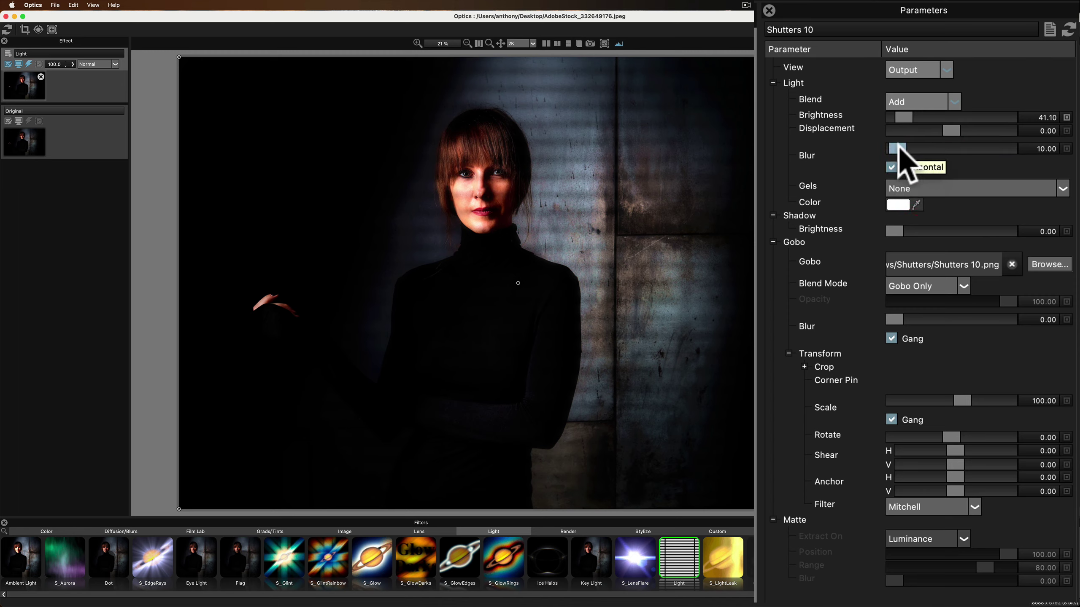
{"action": "left_click_drag", "start_coordinate": [899, 149], "coordinate": [914, 172]}
{"action": "left_click", "coordinate": [891, 168]}
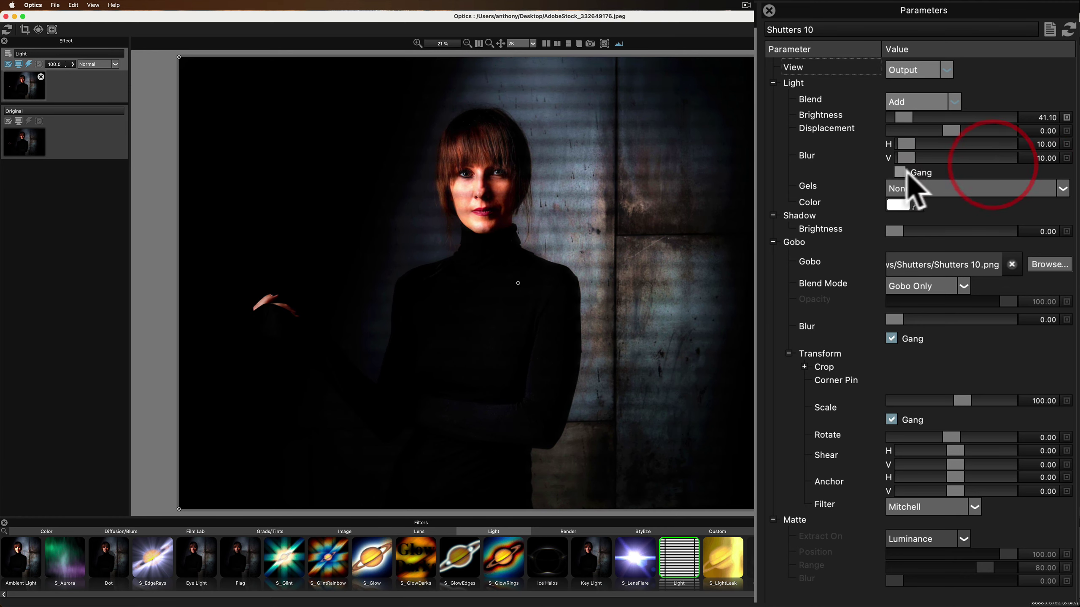
{"action": "left_click", "coordinate": [899, 172]}
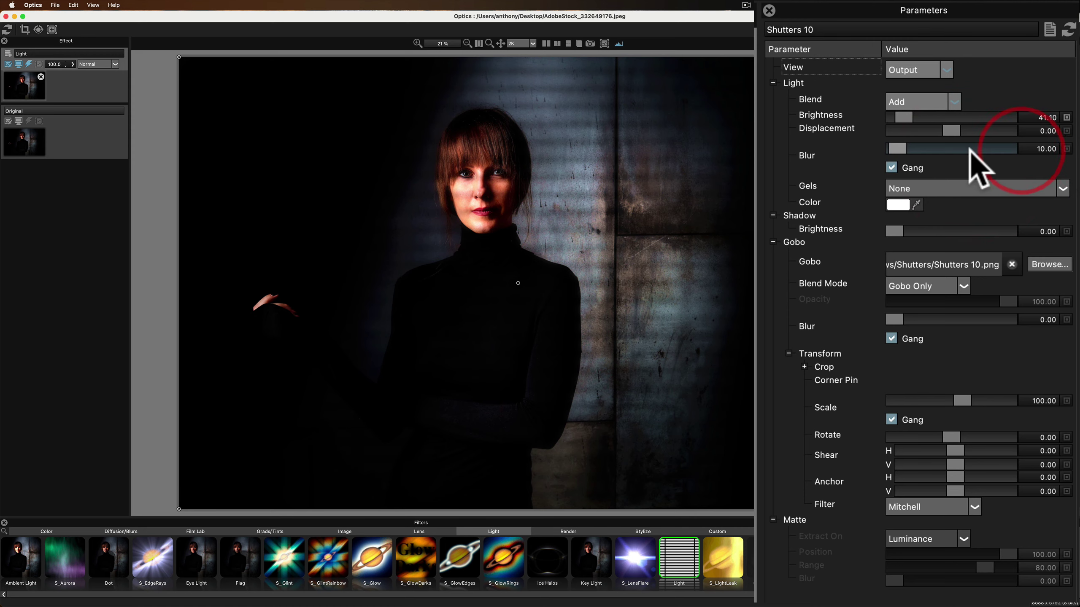
{"action": "left_click", "coordinate": [913, 186]}
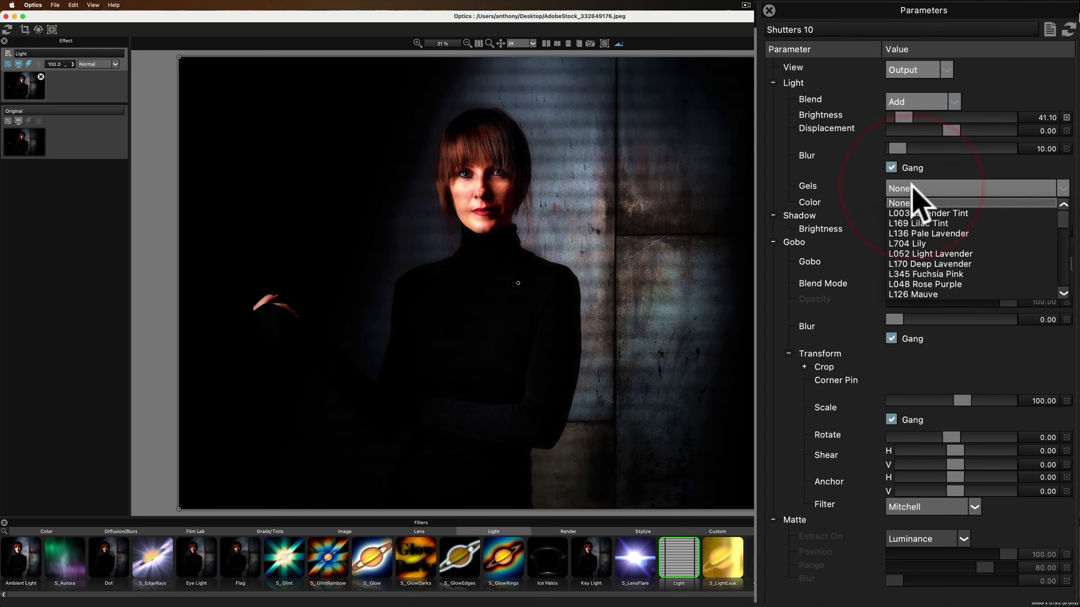
{"action": "left_click", "coordinate": [921, 244]}
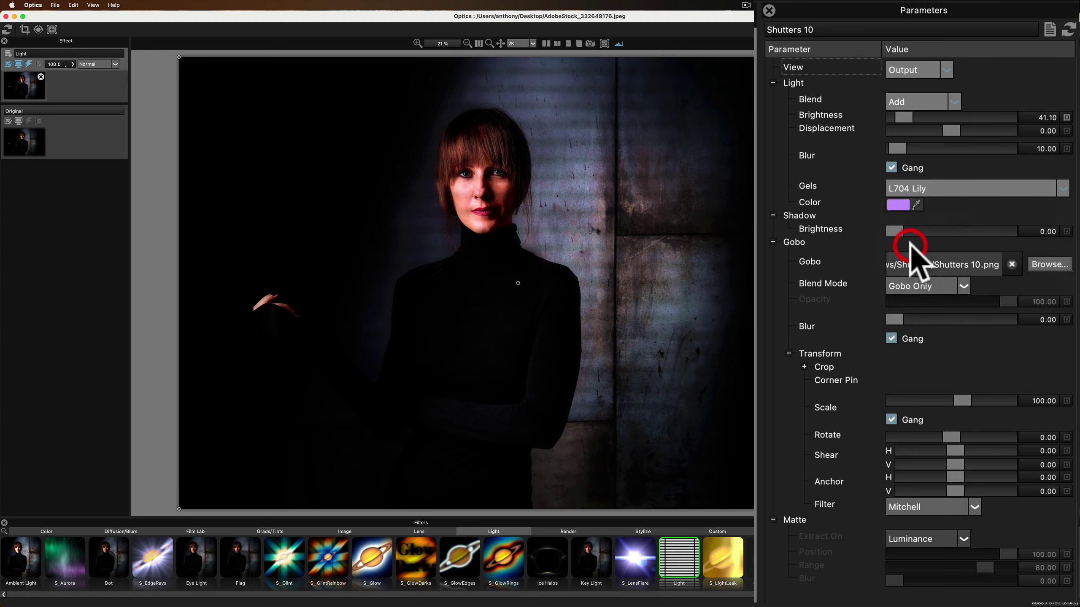
{"action": "left_click", "coordinate": [928, 194]}
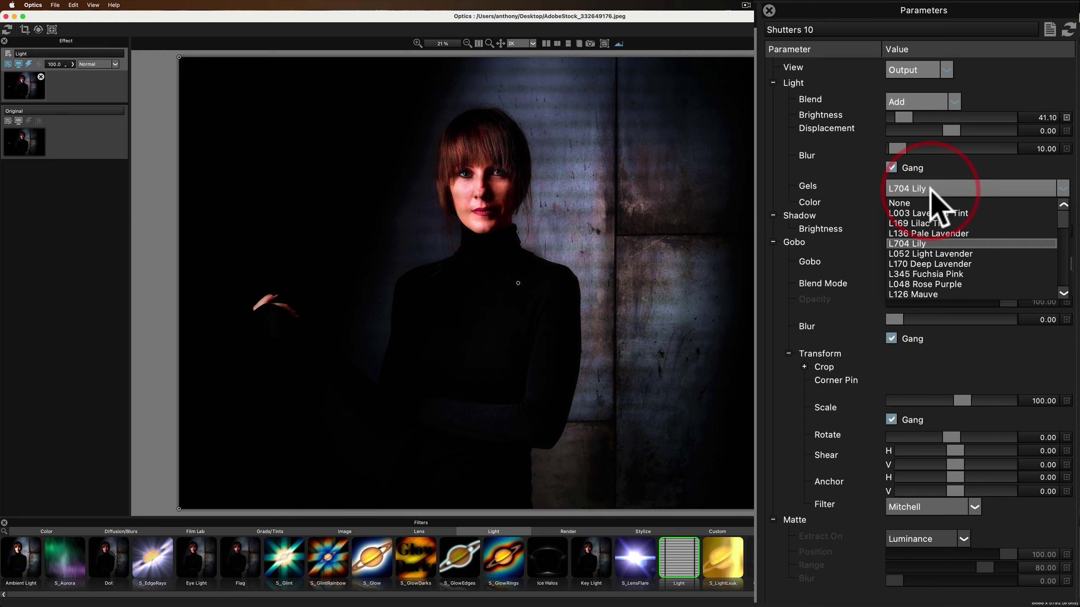
{"action": "left_click", "coordinate": [931, 196]}
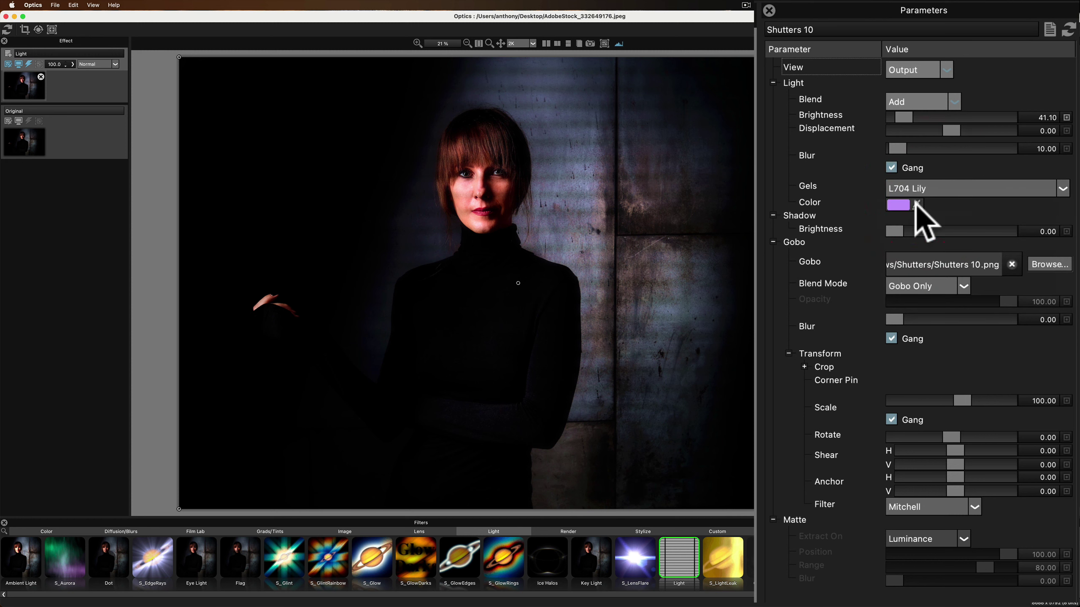
{"action": "left_click", "coordinate": [917, 204]}
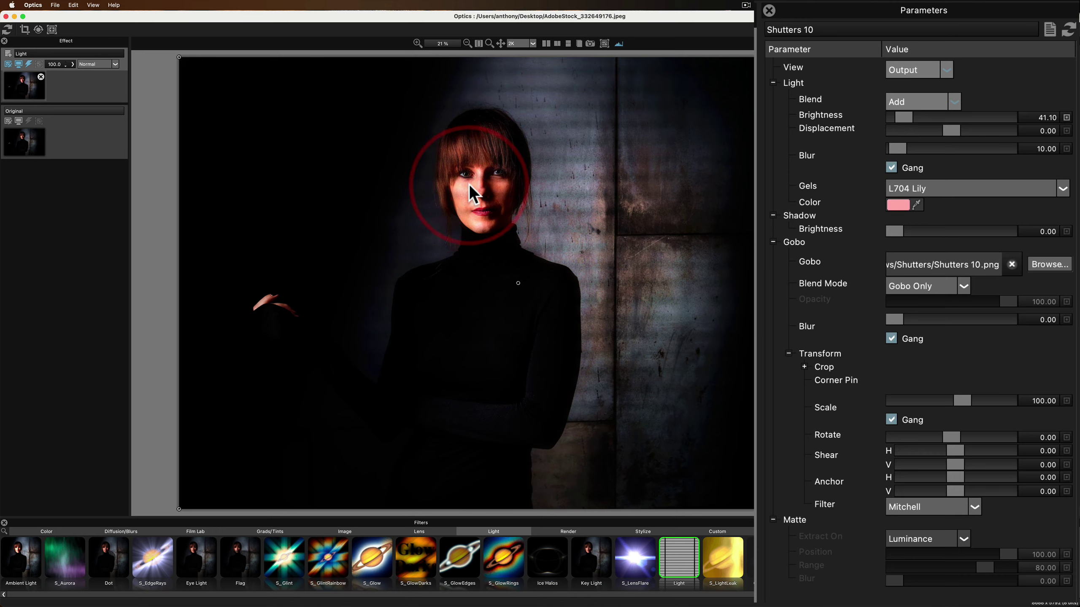
{"action": "left_click", "coordinate": [917, 204]}
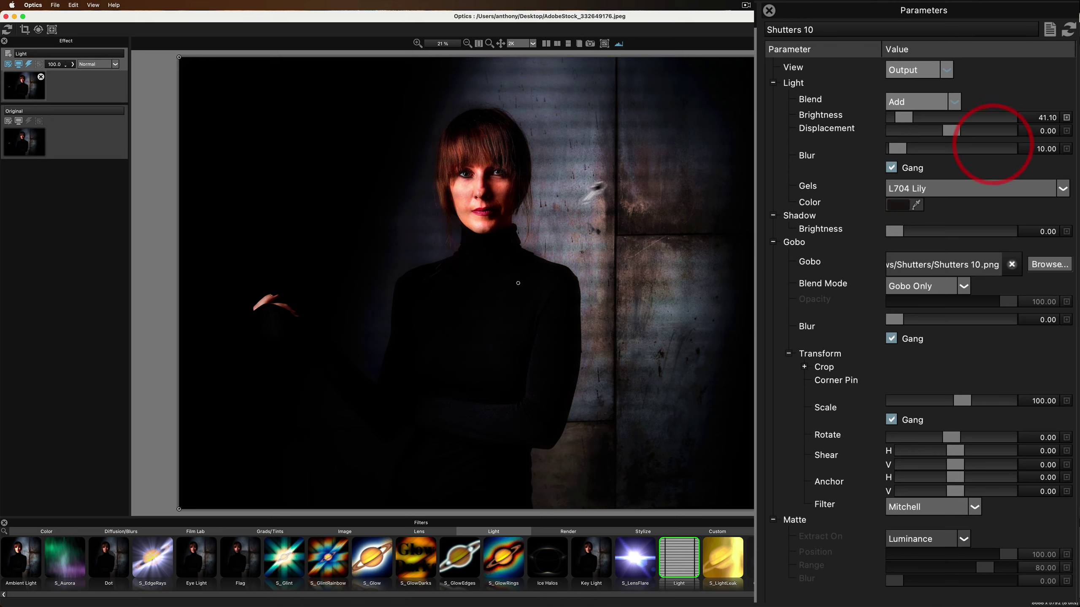
{"action": "left_click", "coordinate": [487, 213]}
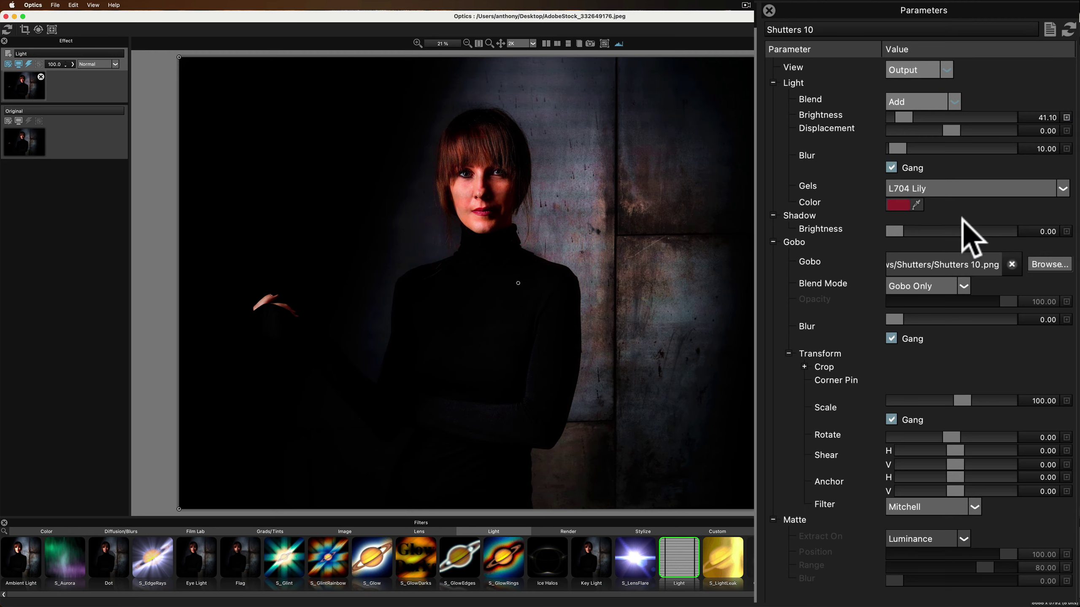
{"action": "left_click", "coordinate": [897, 204]}
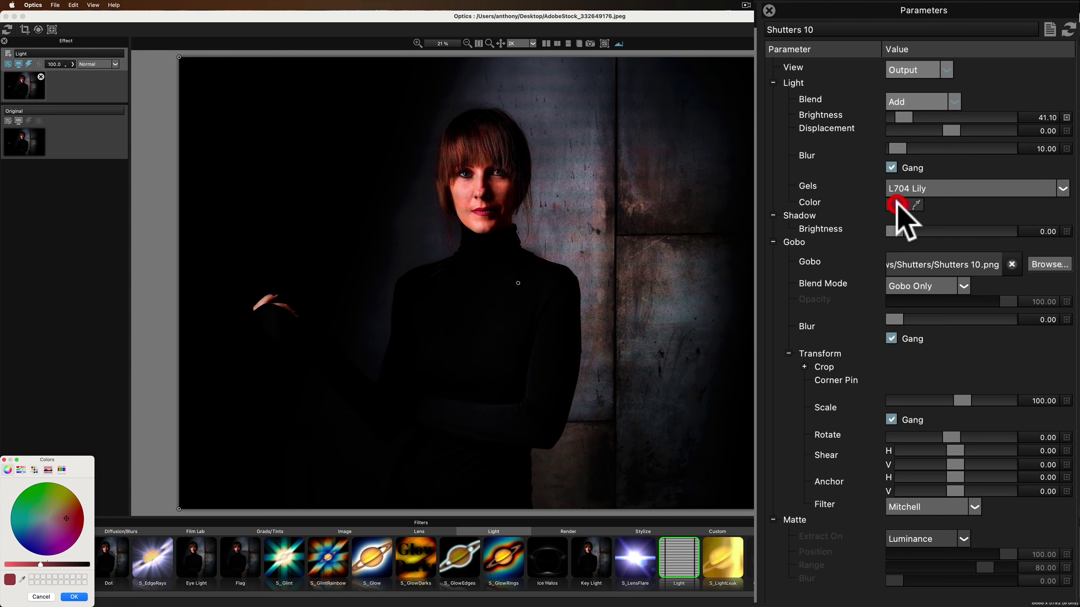
{"action": "left_click_drag", "start_coordinate": [76, 459], "coordinate": [765, 112]}
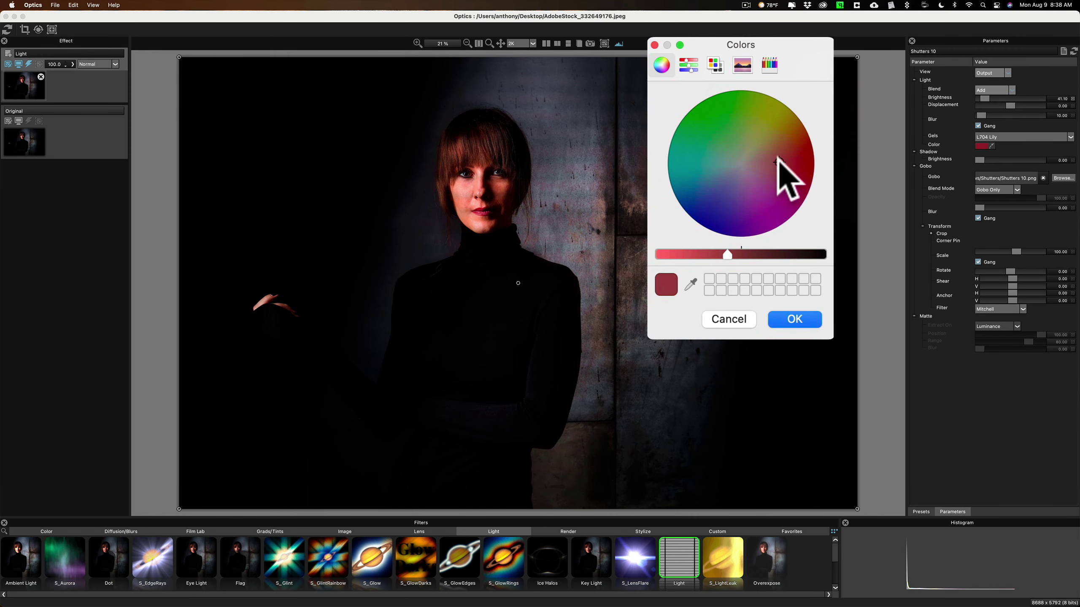
{"action": "left_click_drag", "start_coordinate": [760, 170], "coordinate": [703, 193]}
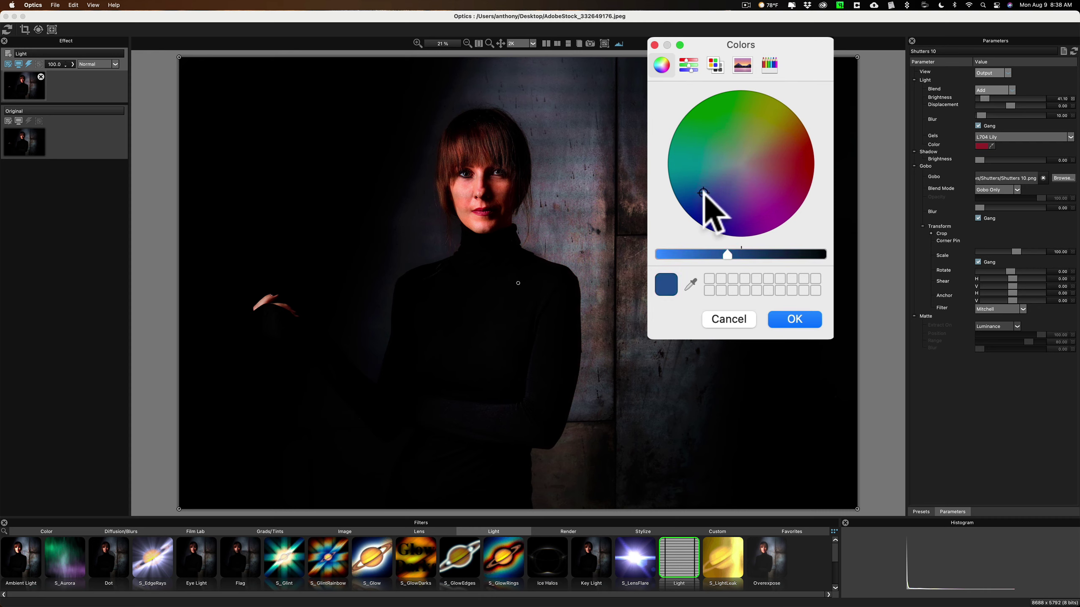
{"action": "left_click", "coordinate": [800, 319]}
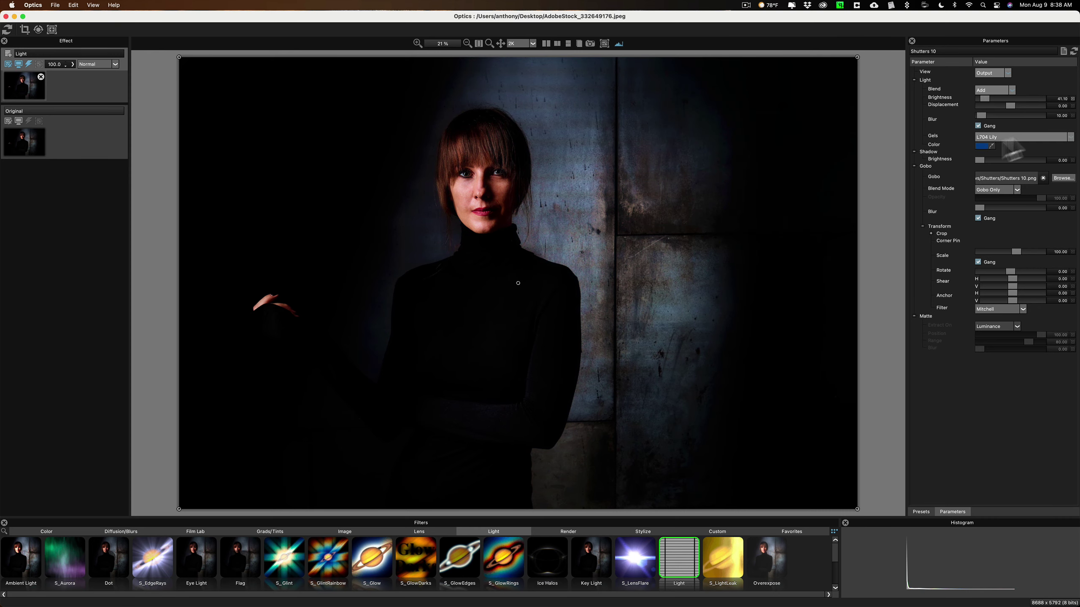
{"action": "left_click", "coordinate": [1003, 137]}
{"action": "left_click", "coordinate": [916, 200]}
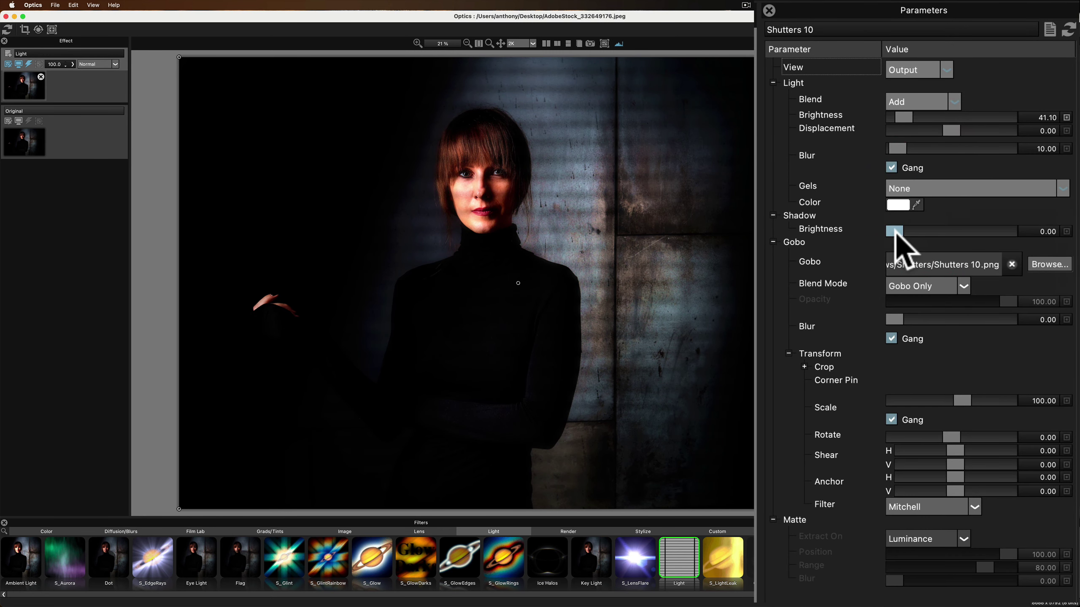
Set shadow brightness to 8.90, try Add and Subtract gobo blends, keep Gobo Only
{"action": "left_click_drag", "start_coordinate": [895, 232], "coordinate": [914, 249]}
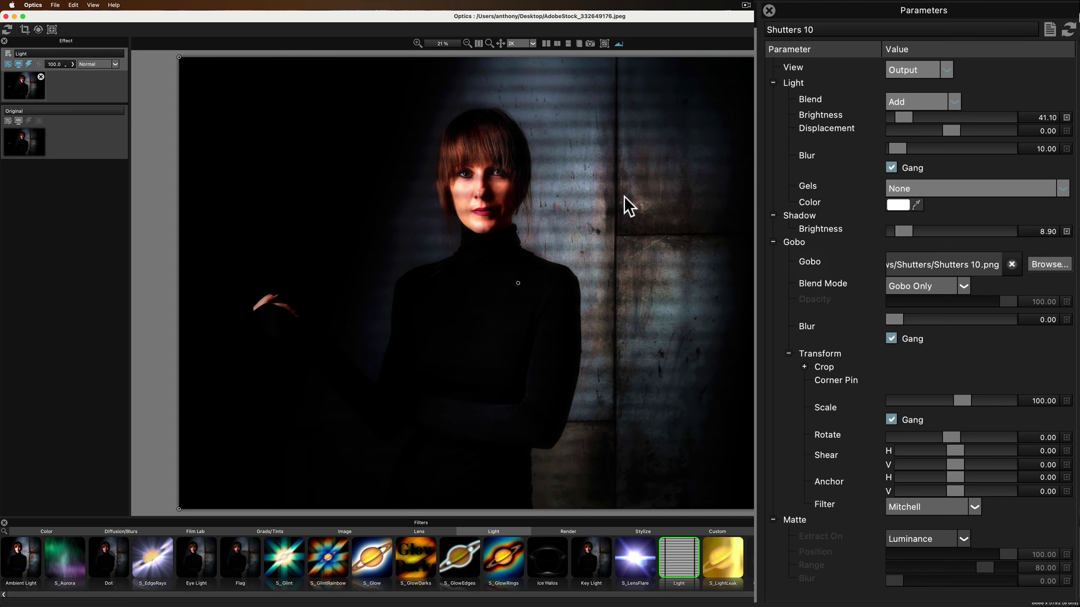
{"action": "left_click", "coordinate": [964, 286]}
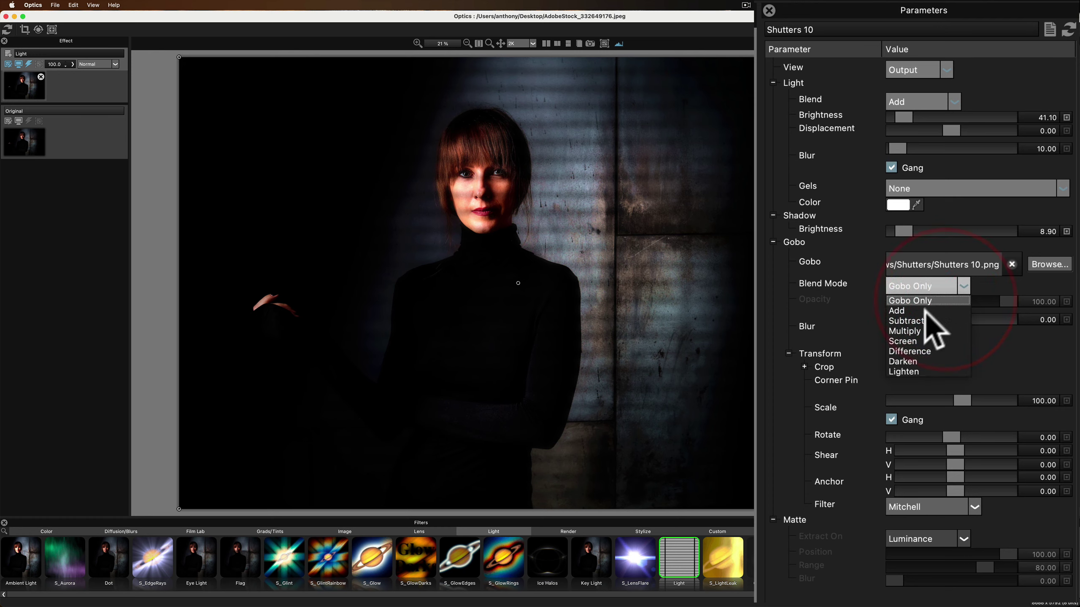
{"action": "left_click", "coordinate": [905, 313]}
{"action": "left_click", "coordinate": [927, 291]}
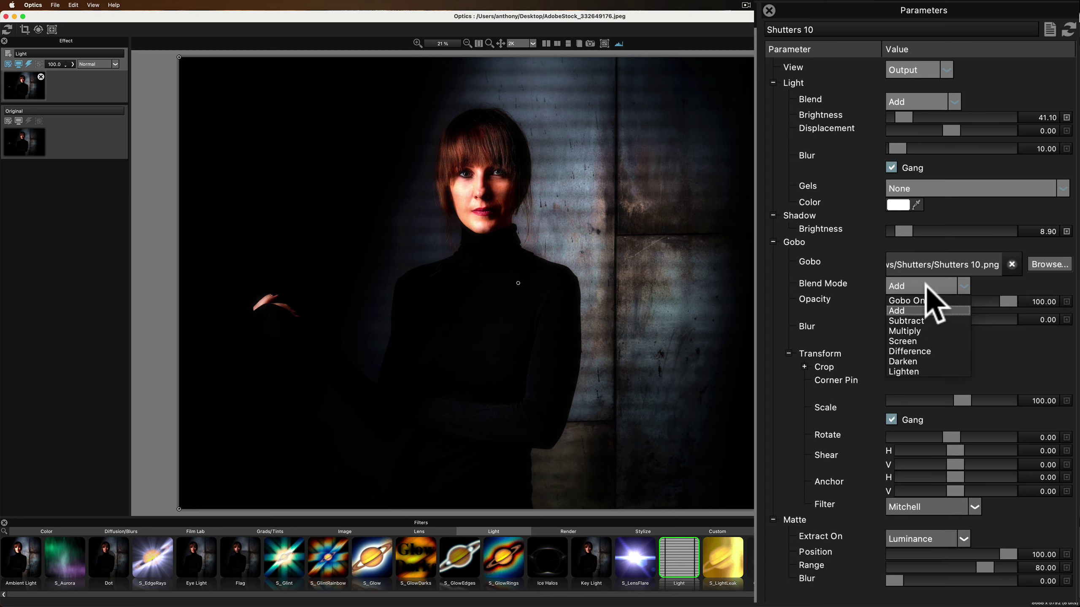
{"action": "left_click", "coordinate": [911, 320]}
{"action": "left_click", "coordinate": [915, 284]}
{"action": "left_click", "coordinate": [912, 307]}
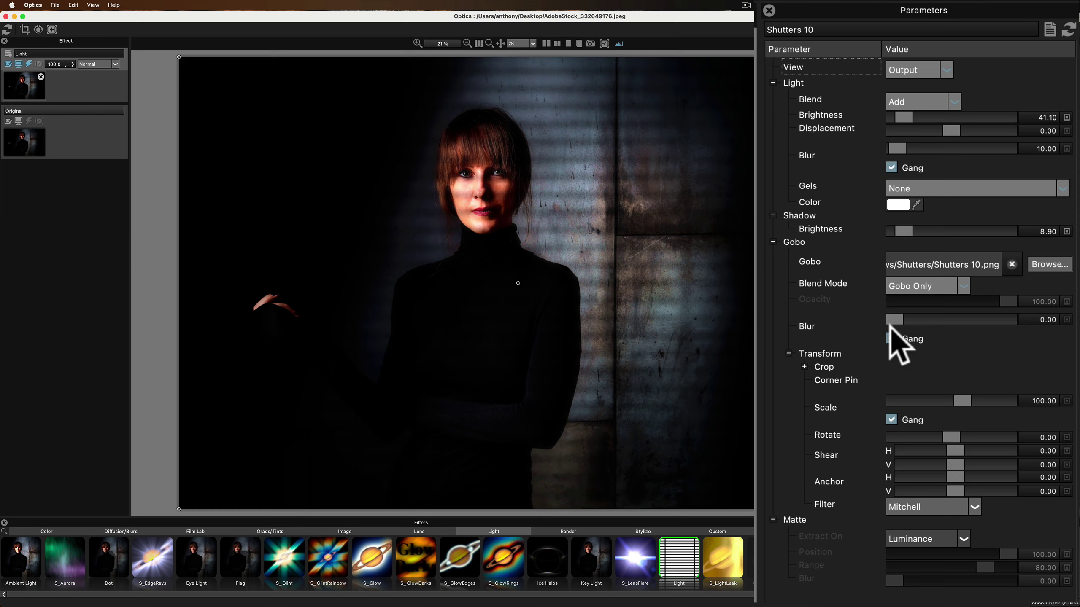
Blur the gobo to 24.66 and raise the light's centre, leaving rotate and shear at 0.00
{"action": "left_click_drag", "start_coordinate": [887, 315], "coordinate": [916, 341]}
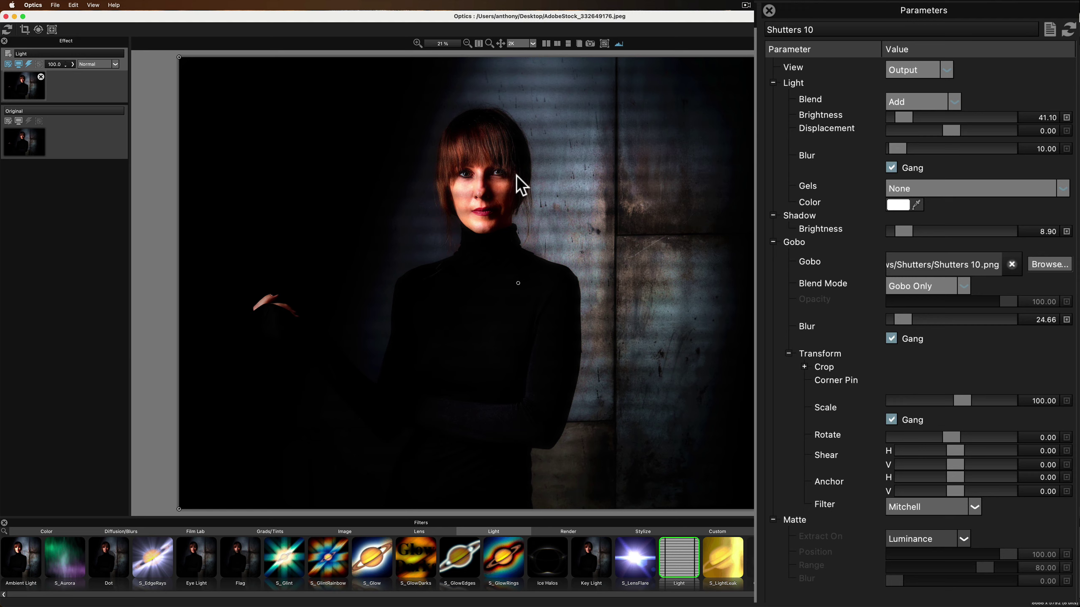
{"action": "left_click_drag", "start_coordinate": [517, 283], "coordinate": [517, 275]}
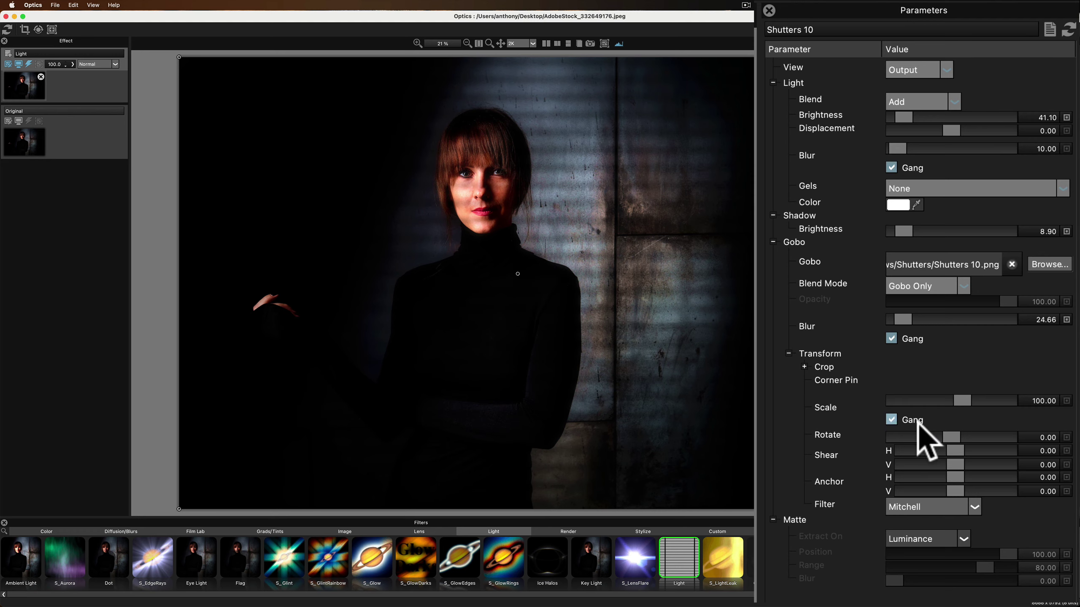
{"action": "left_click_drag", "start_coordinate": [956, 435], "coordinate": [953, 437]}
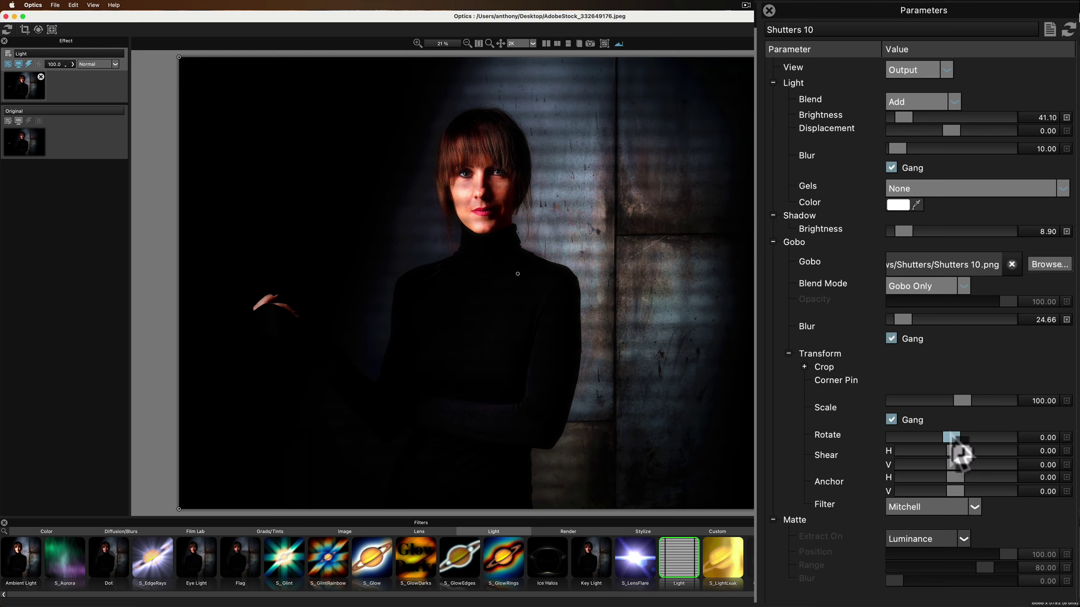
{"action": "left_click", "coordinate": [1066, 437]}
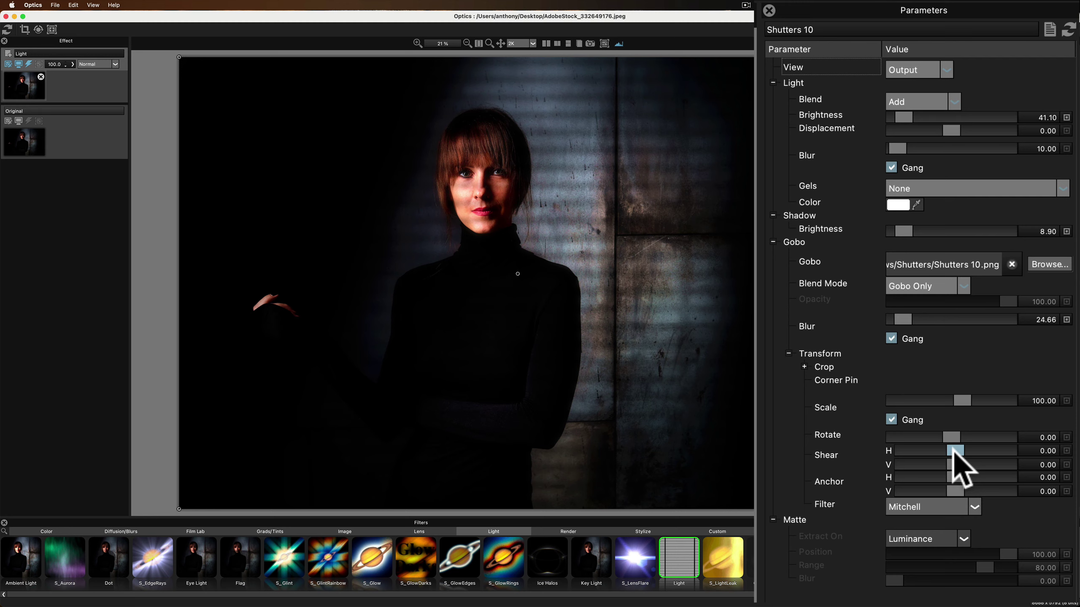
{"action": "left_click_drag", "start_coordinate": [955, 451], "coordinate": [970, 451]}
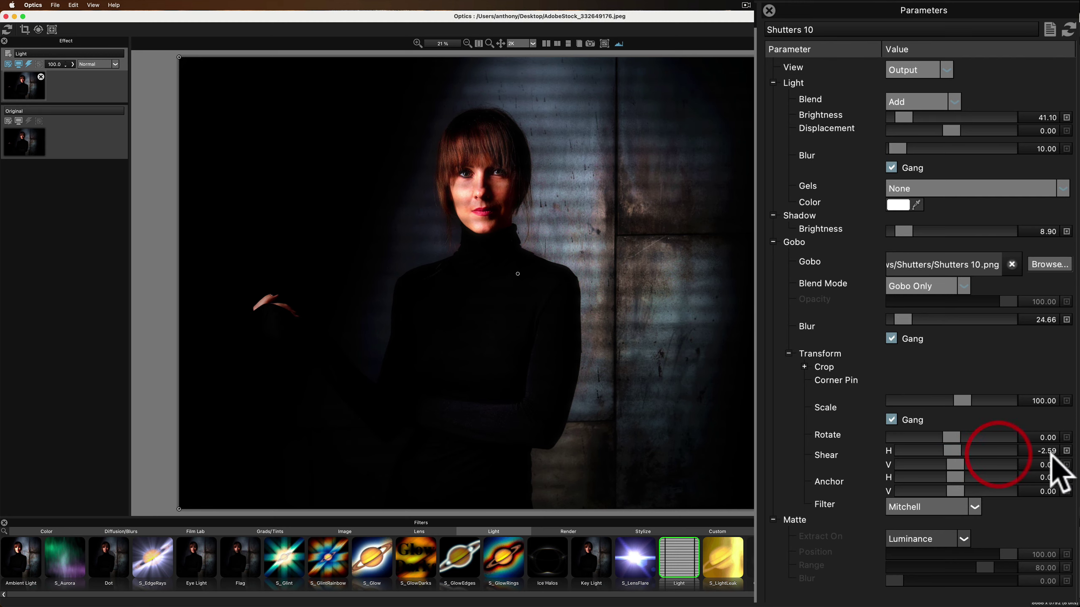
{"action": "left_click", "coordinate": [1066, 451]}
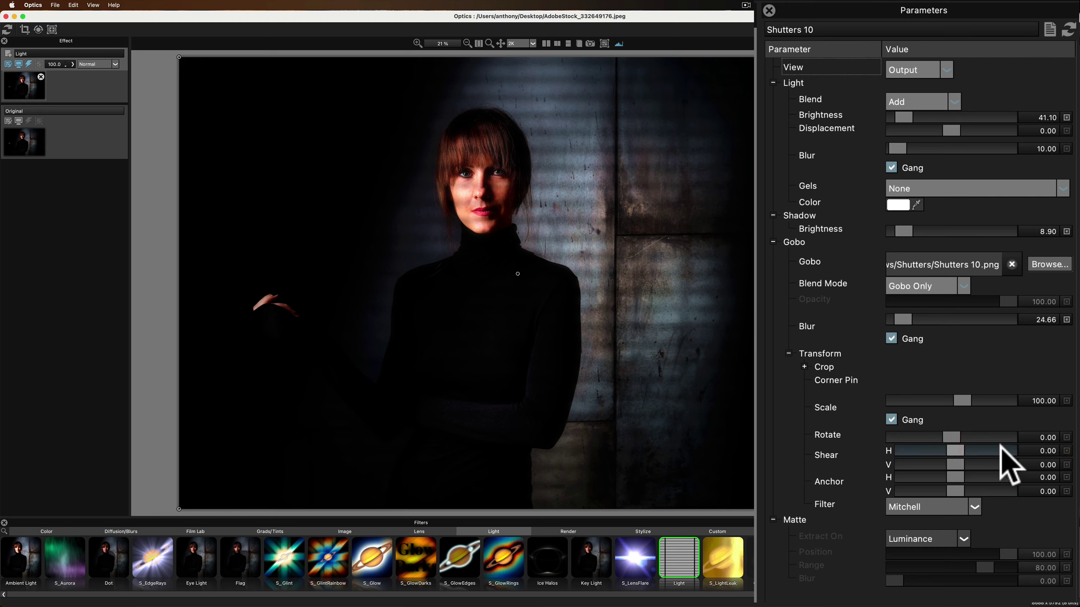
Change the gobo transform filter to Quadratic, then to Bilinear
{"action": "left_click", "coordinate": [964, 539]}
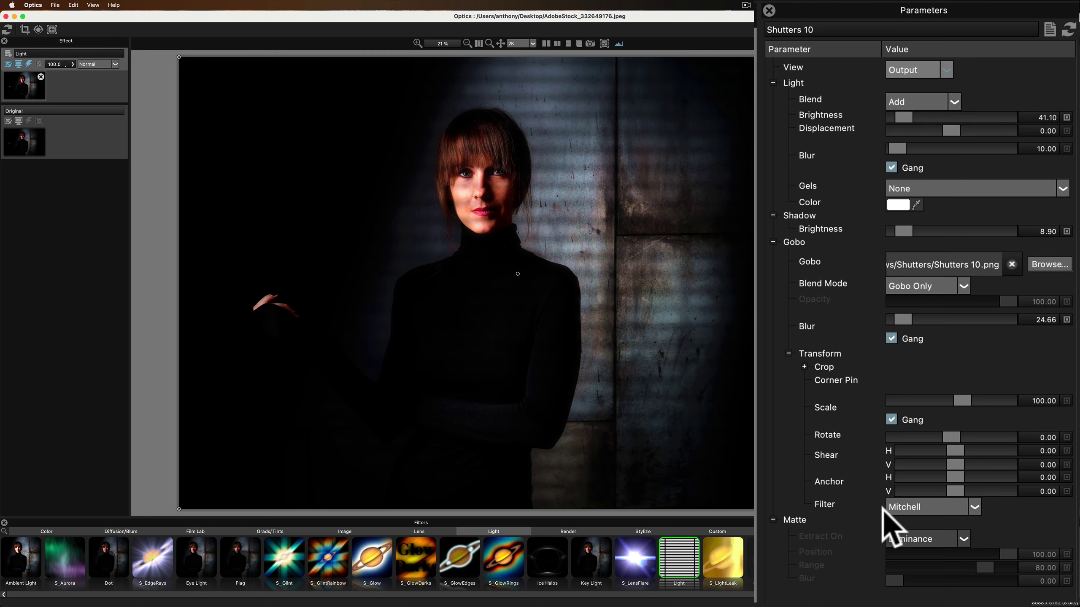
{"action": "left_click", "coordinate": [897, 508]}
{"action": "left_click", "coordinate": [846, 455]}
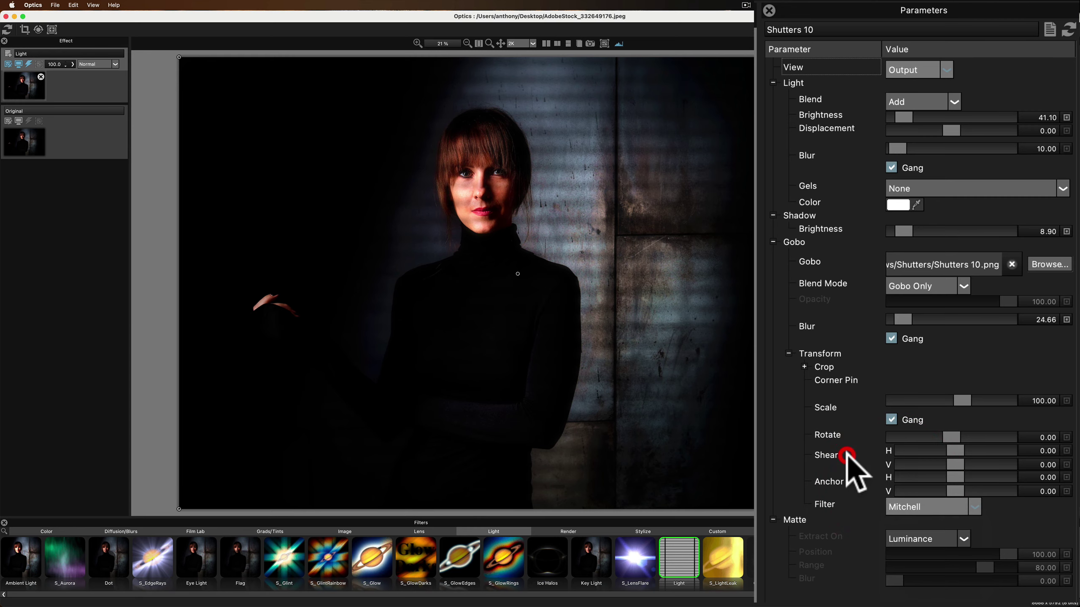
{"action": "left_click", "coordinate": [931, 506]}
{"action": "left_click", "coordinate": [925, 543]}
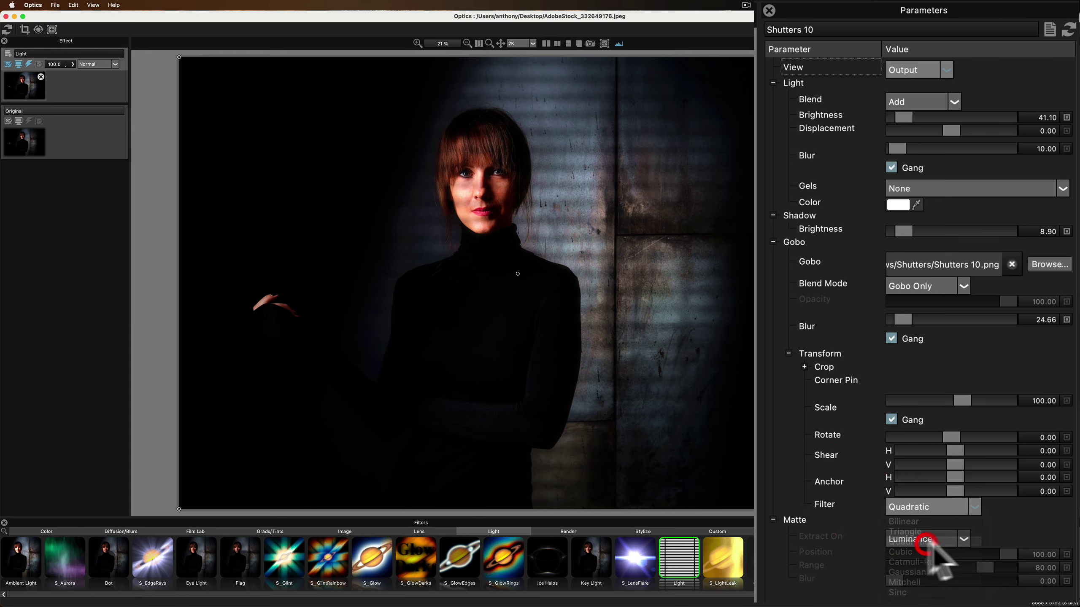
{"action": "left_click", "coordinate": [938, 508]}
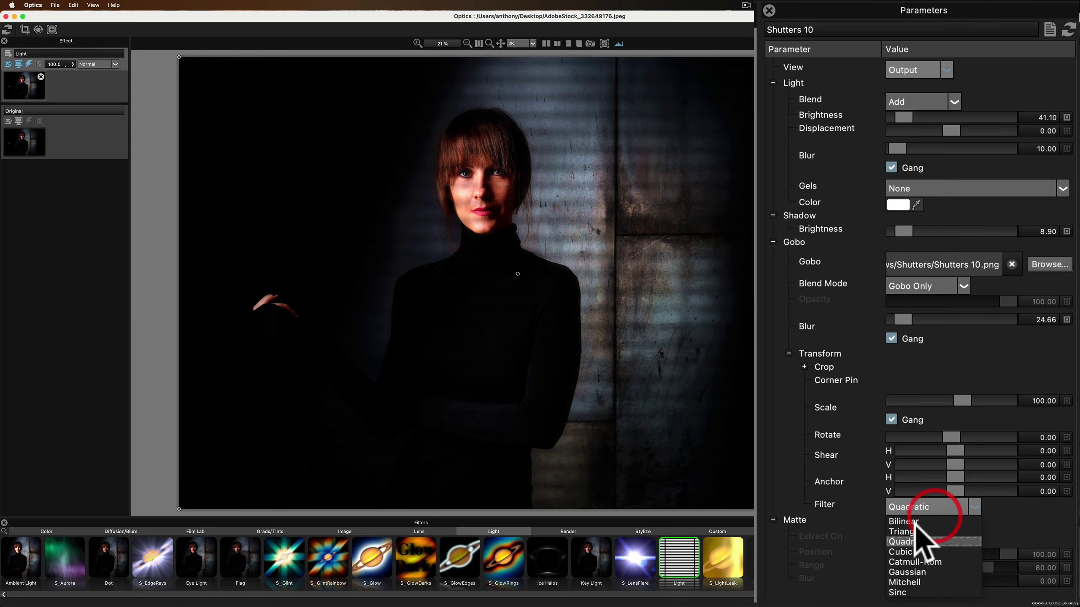
{"action": "left_click", "coordinate": [914, 522]}
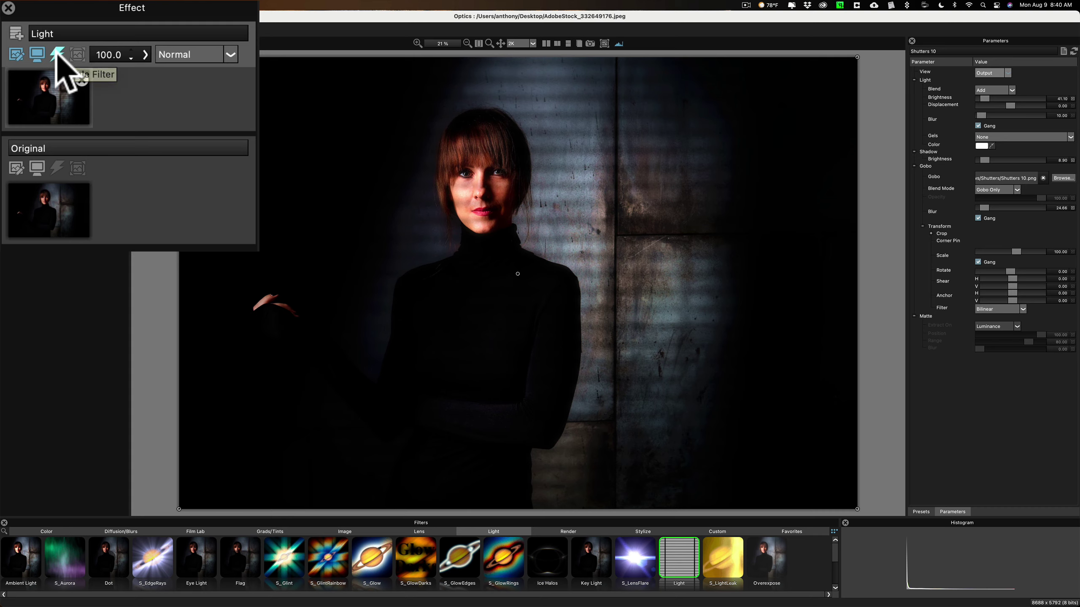
{"action": "left_click", "coordinate": [57, 54]}
{"action": "left_click", "coordinate": [56, 53]}
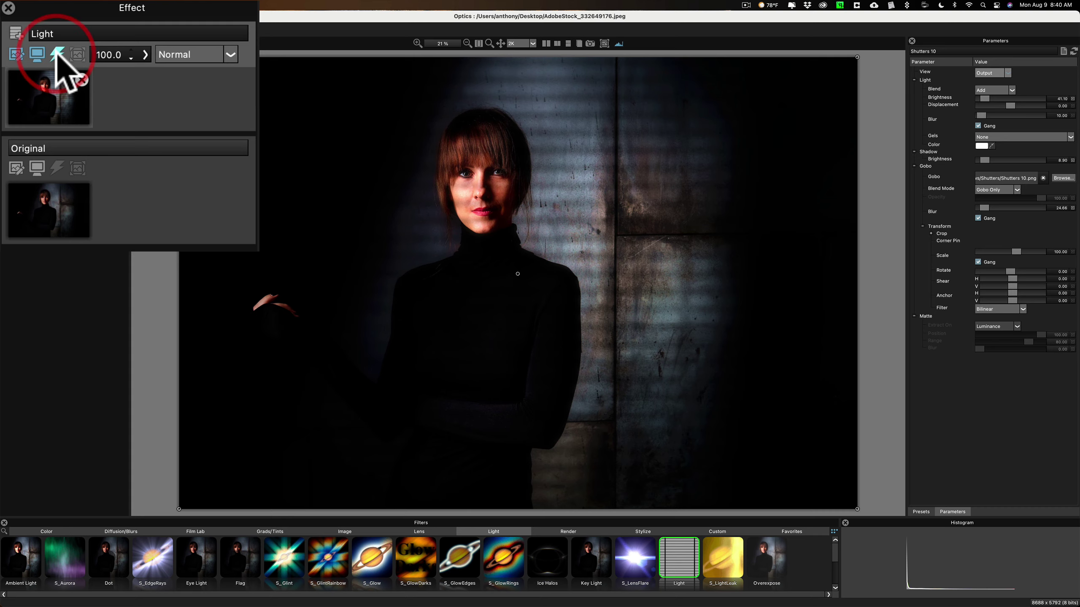
{"action": "left_click", "coordinate": [56, 53]}
{"action": "left_click", "coordinate": [57, 54]}
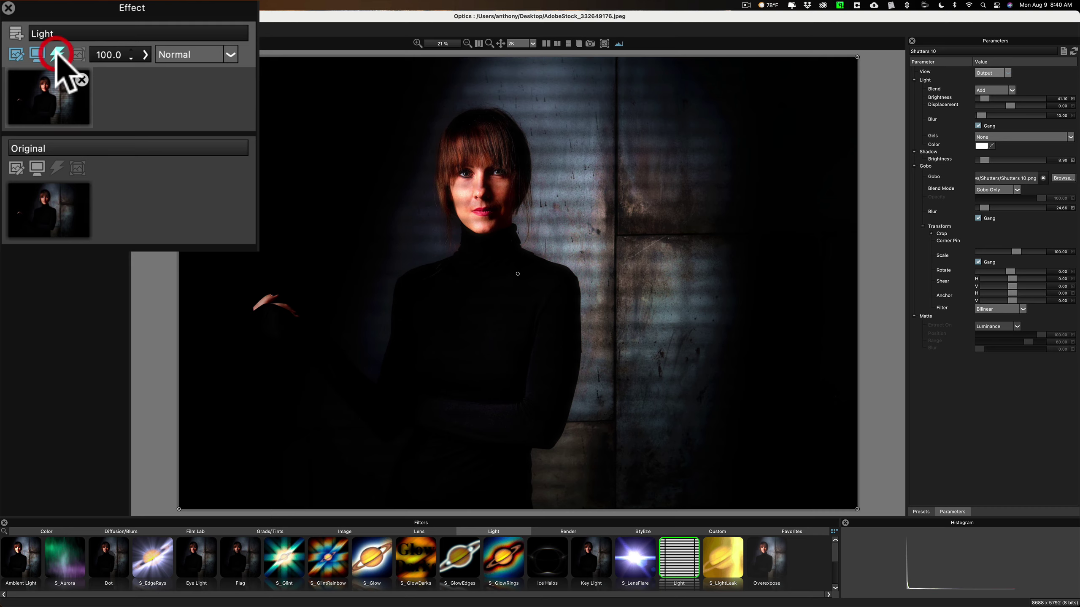